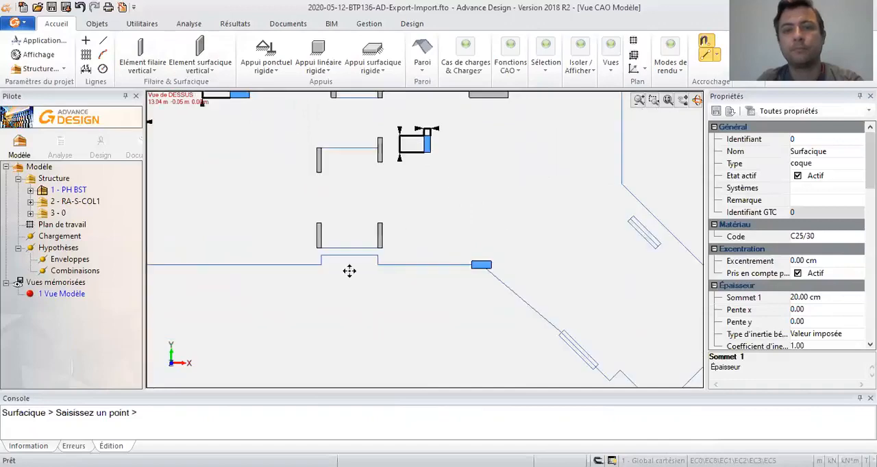
- Place a 30 cm thick vertical surface element along the diagonal wall outline beside the small notch in the floor perimeter
{"action": "middle_click_drag", "start_coordinate": [492, 326], "coordinate": [490, 236]}
{"action": "scroll", "coordinate": [463, 279], "scroll_direction": "up", "scroll_amount": 1}
{"action": "scroll", "coordinate": [462, 276], "scroll_direction": "up", "scroll_amount": 3}
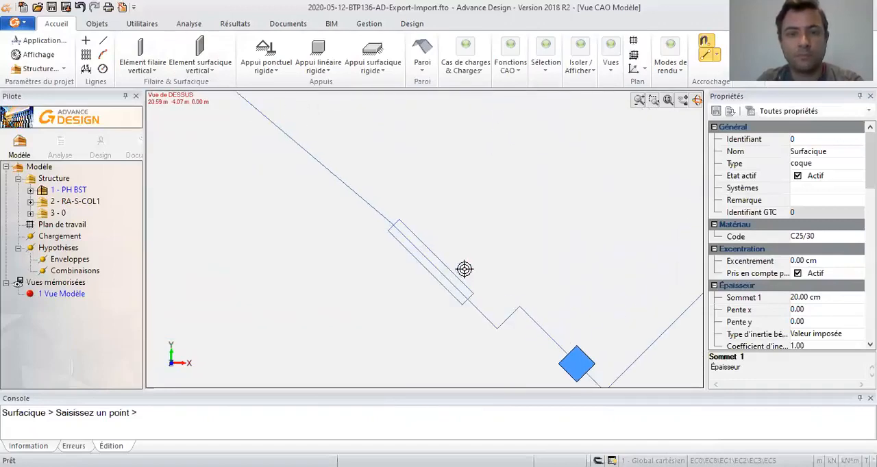
{"action": "left_click", "coordinate": [394, 226]}
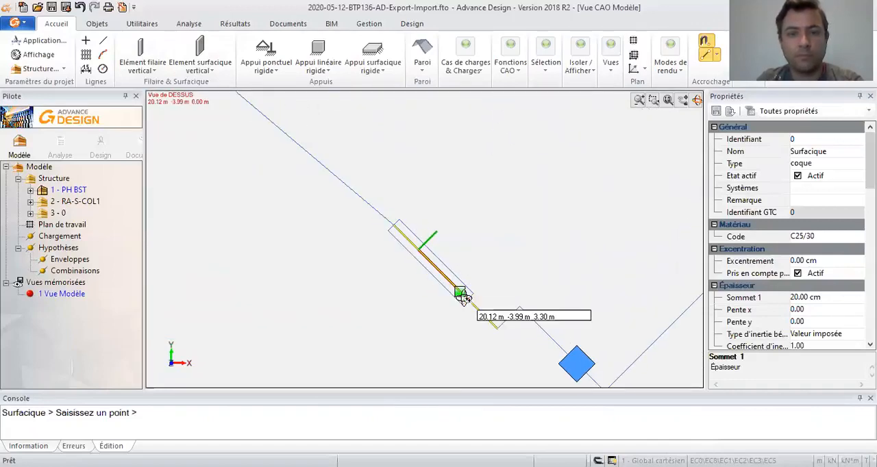
{"action": "left_click", "coordinate": [462, 295]}
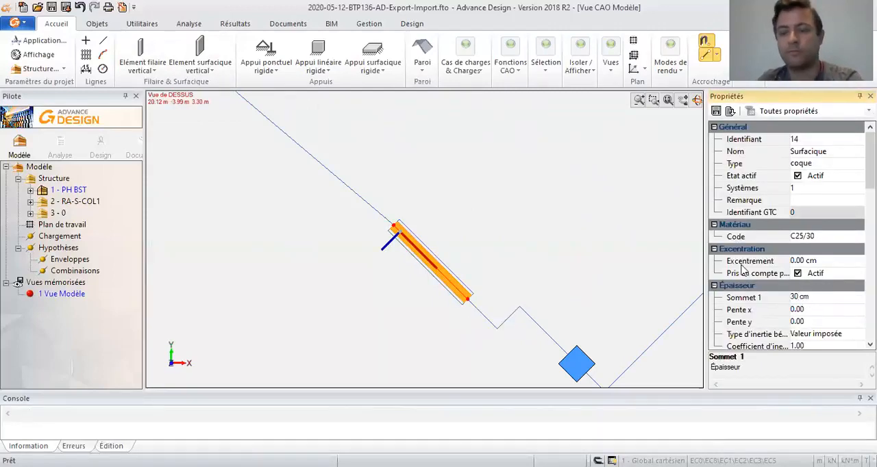
{"action": "left_click", "coordinate": [517, 257]}
- Place a second vertical surface element, 30 cm thick, along the centreline of the remaining diagonal wall outline near the opposite slanted edge
{"action": "scroll", "coordinate": [525, 191], "scroll_direction": "down", "scroll_amount": 5}
{"action": "scroll", "coordinate": [577, 288], "scroll_direction": "up", "scroll_amount": 8}
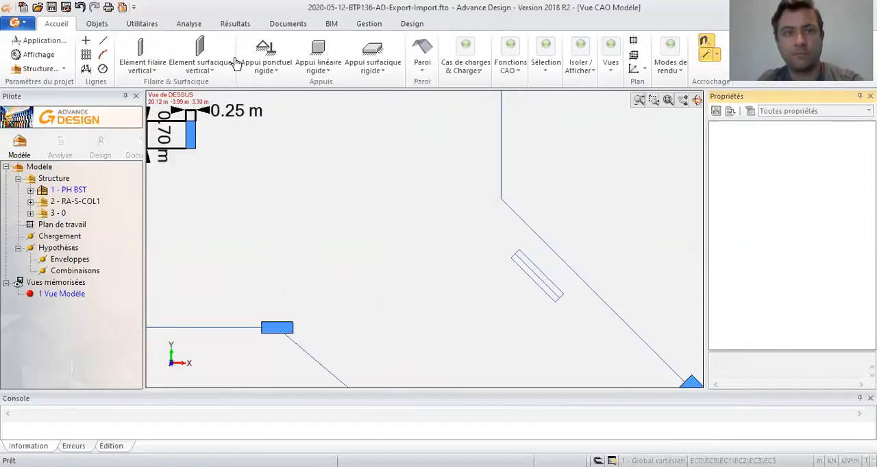
{"action": "middle_click_drag", "start_coordinate": [533, 268], "coordinate": [341, 134]}
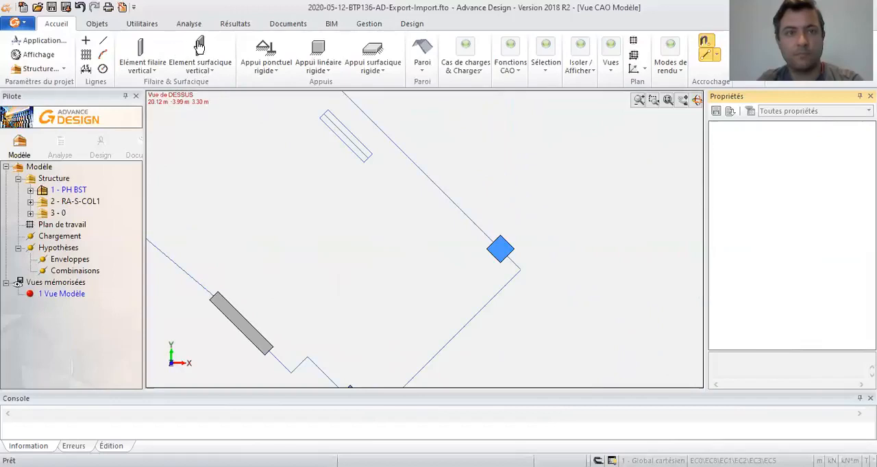
{"action": "middle_click_drag", "start_coordinate": [237, 99], "coordinate": [281, 139]}
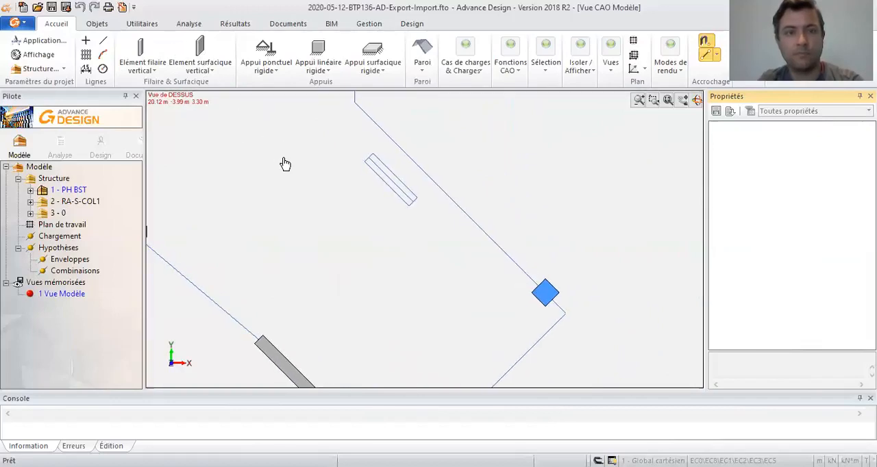
{"action": "middle_click_drag", "start_coordinate": [277, 192], "coordinate": [405, 191]}
{"action": "middle_click", "coordinate": [405, 192]}
{"action": "middle_click", "coordinate": [405, 191]}
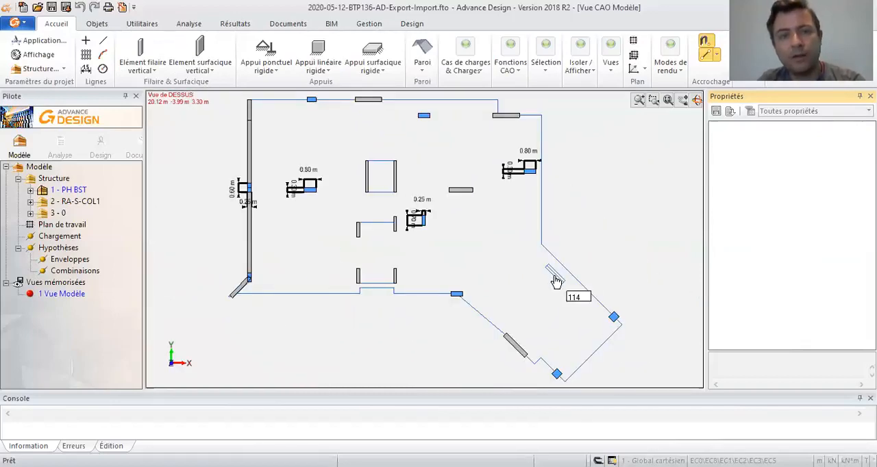
{"action": "scroll", "coordinate": [565, 322], "scroll_direction": "up", "scroll_amount": 5}
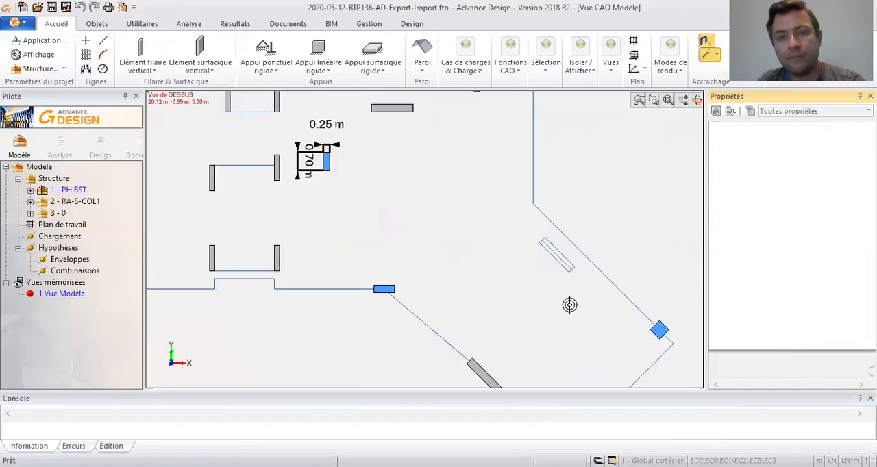
{"action": "middle_click_drag", "start_coordinate": [526, 176], "coordinate": [524, 200], "text": "shift"}
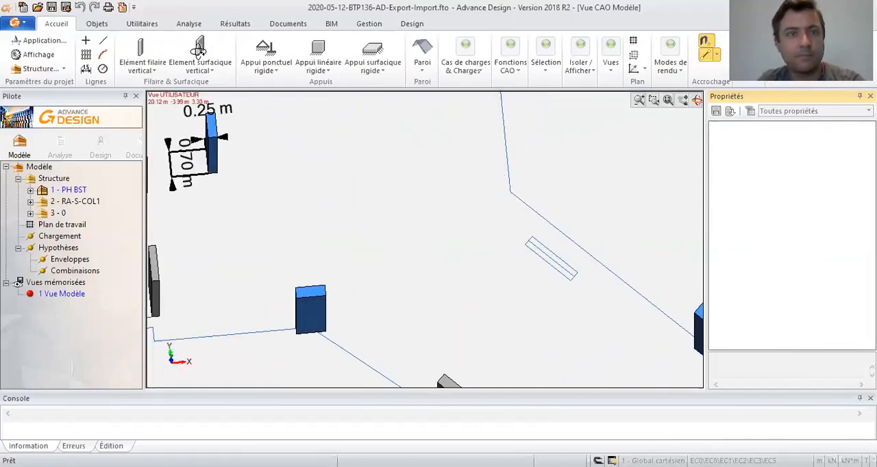
{"action": "middle_click_drag", "start_coordinate": [248, 148], "coordinate": [290, 143]}
{"action": "left_click", "coordinate": [198, 48]}
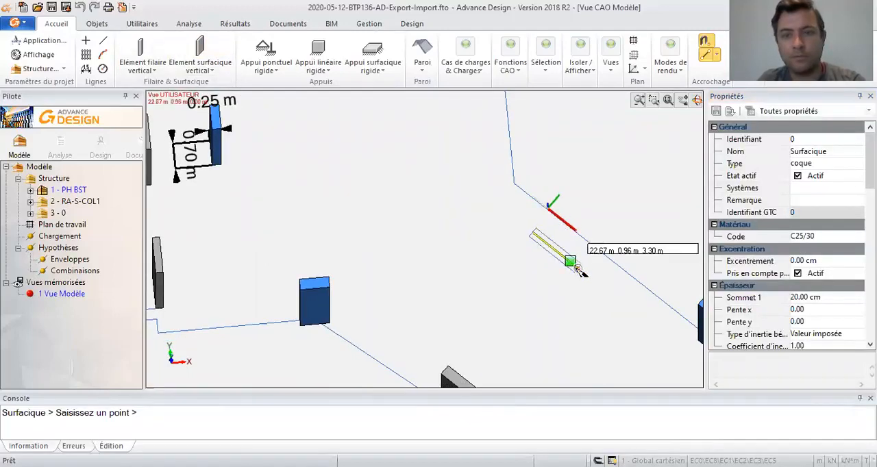
{"action": "key", "text": "Escape"}
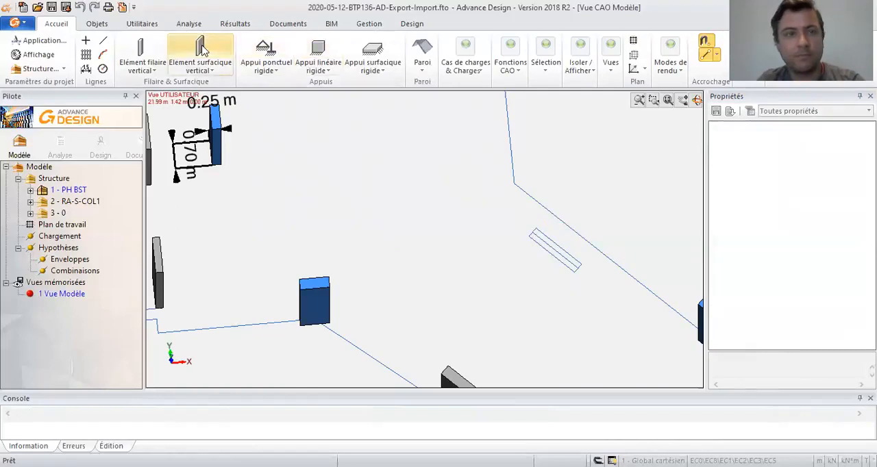
{"action": "left_click", "coordinate": [202, 50]}
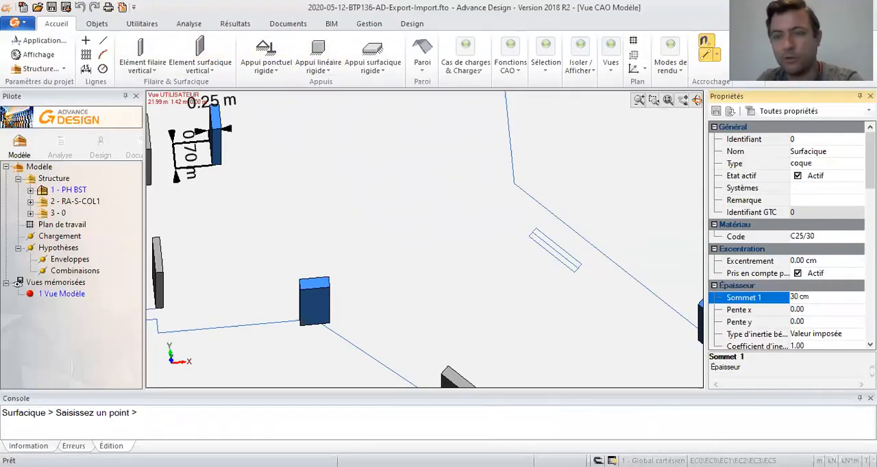
{"action": "left_click", "coordinate": [533, 233]}
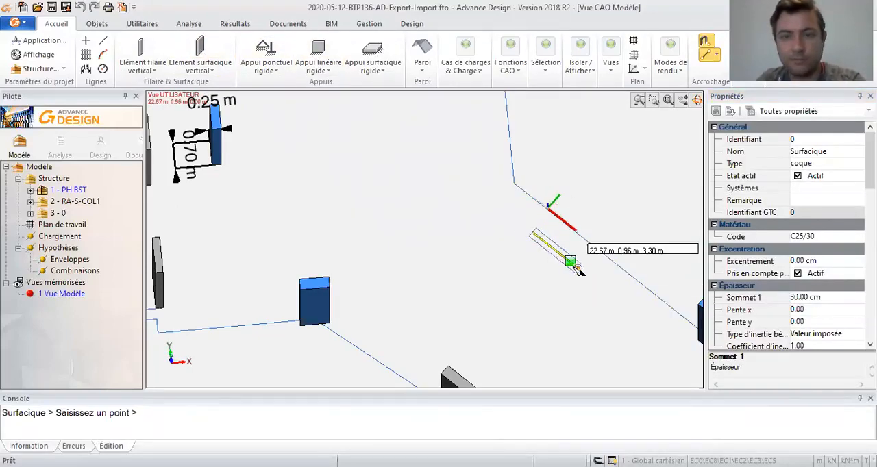
{"action": "left_click", "coordinate": [578, 270]}
{"action": "key", "text": "Escape"}
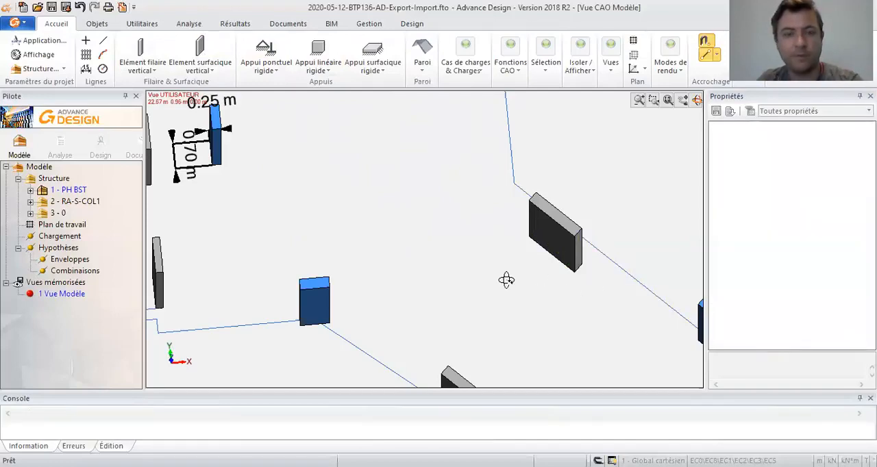
- Examine the walls and columns placed across the whole floor in 3D
{"action": "scroll", "coordinate": [497, 272], "scroll_direction": "down", "scroll_amount": 5}
{"action": "middle_click_drag", "start_coordinate": [498, 272], "coordinate": [443, 246]}
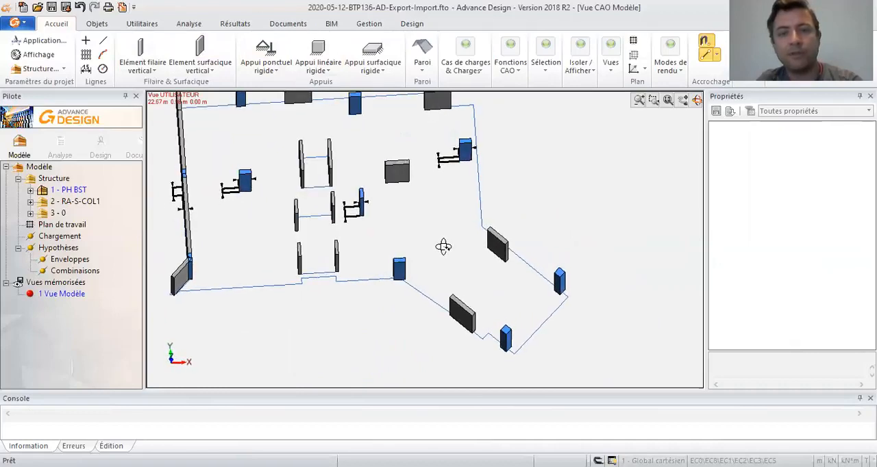
{"action": "scroll", "coordinate": [375, 230], "scroll_direction": "up", "scroll_amount": 3}
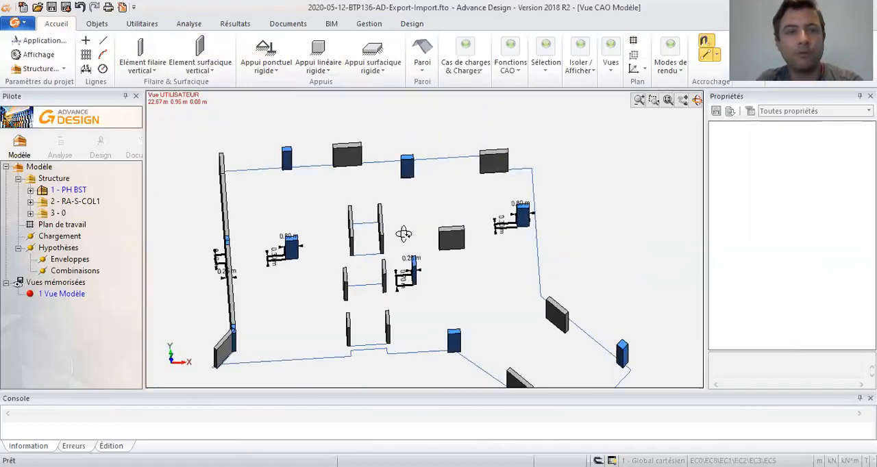
{"action": "middle_click_drag", "start_coordinate": [406, 230], "coordinate": [383, 216], "text": "shift"}
{"action": "middle_click_drag", "start_coordinate": [320, 161], "coordinate": [326, 132], "text": "shift"}
{"action": "middle_click_drag", "start_coordinate": [409, 191], "coordinate": [436, 221], "text": "shift"}
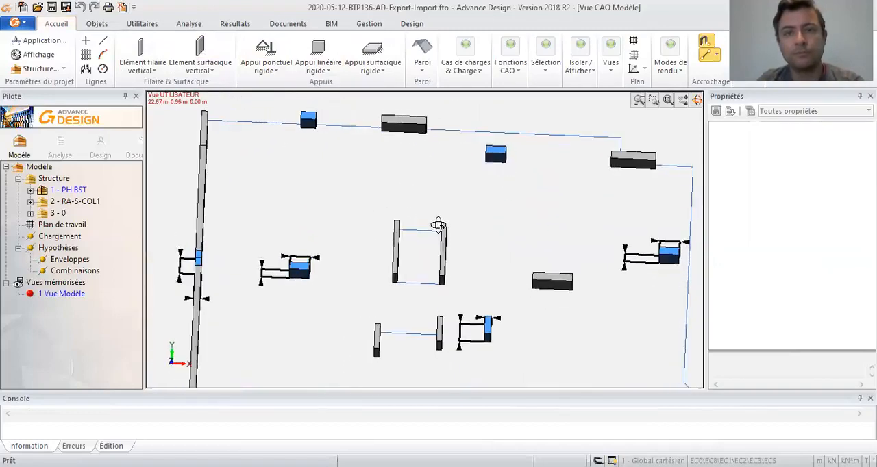
{"action": "middle_click_drag", "start_coordinate": [431, 137], "coordinate": [447, 199]}
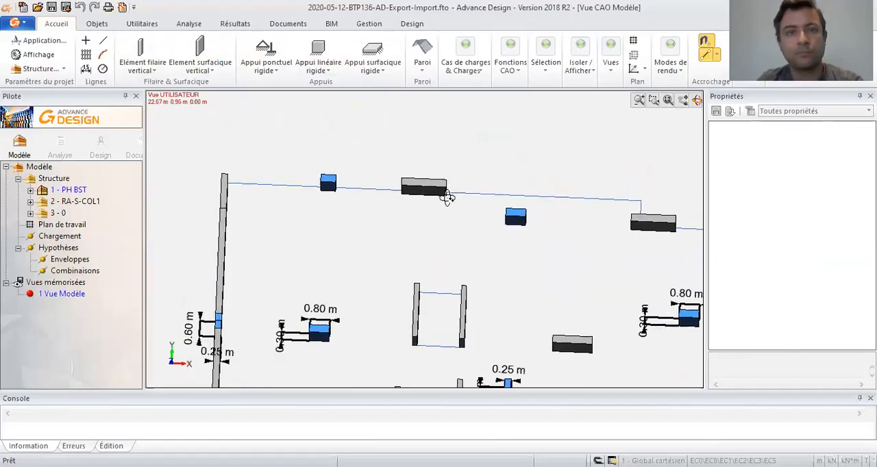
- Draw a horizontal linear element with section R30*40 from the long side wall's rear end to the nearest wall on the rear edge
{"action": "left_click", "coordinate": [145, 51]}
{"action": "left_click", "coordinate": [146, 71]}
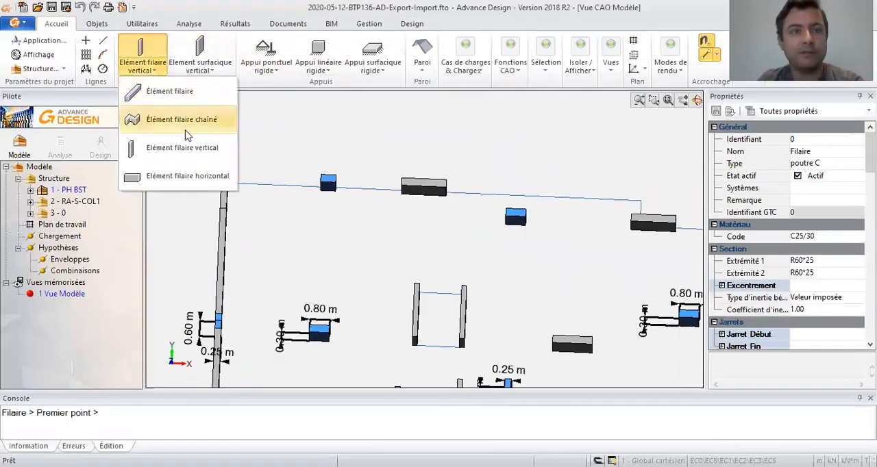
{"action": "left_click", "coordinate": [186, 175]}
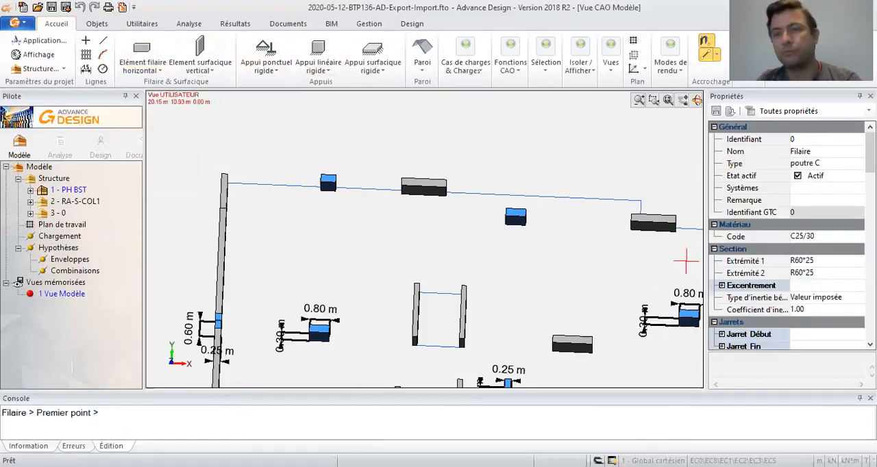
{"action": "left_click", "coordinate": [825, 261]}
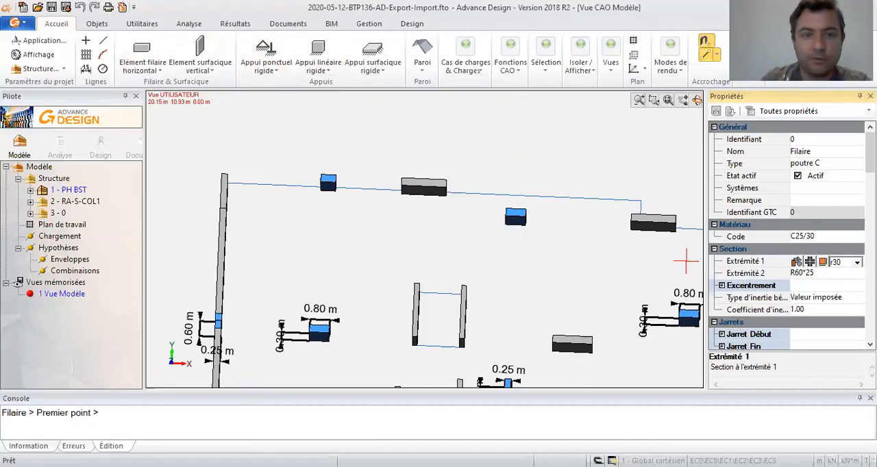
{"action": "type", "text": "r30*40"}
{"action": "key", "text": "Return"}
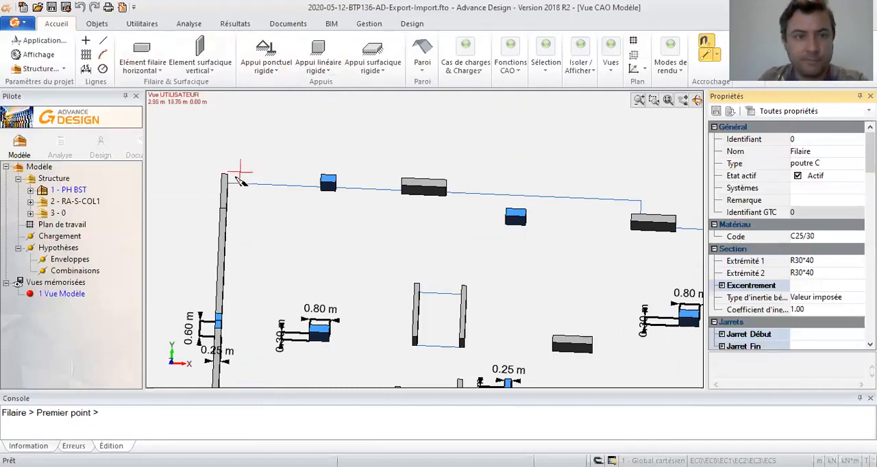
{"action": "left_click", "coordinate": [224, 175]}
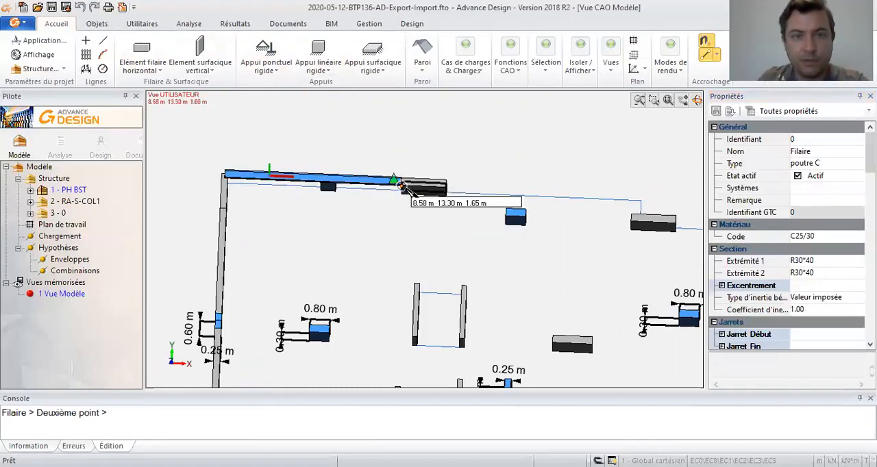
{"action": "left_click", "coordinate": [404, 189]}
{"action": "middle_click_drag", "start_coordinate": [404, 189], "coordinate": [406, 191]}
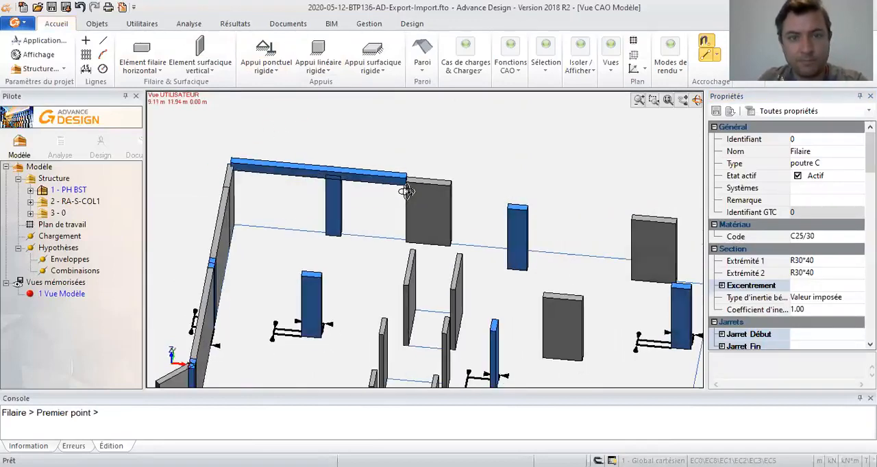
- Draw another R30*40 horizontal beam from the top of the rear column to above the floor outline's outer rear corner
{"action": "middle_click_drag", "start_coordinate": [472, 213], "coordinate": [445, 204]}
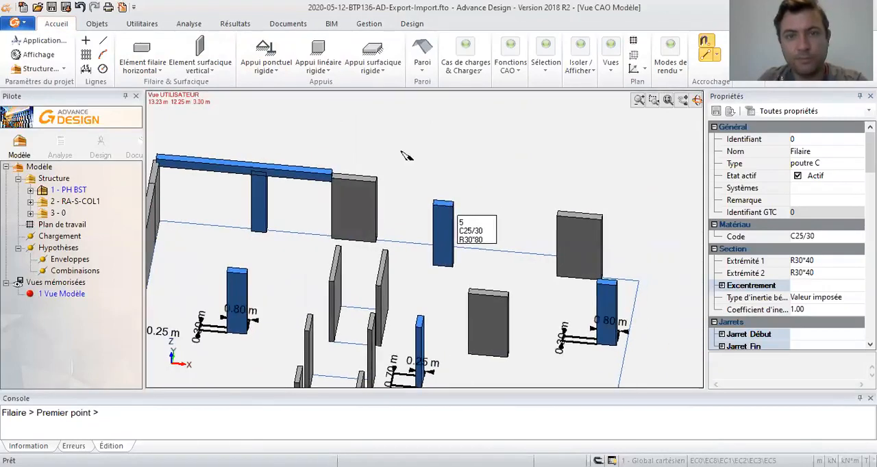
{"action": "key", "text": "Escape"}
{"action": "left_click", "coordinate": [141, 50]}
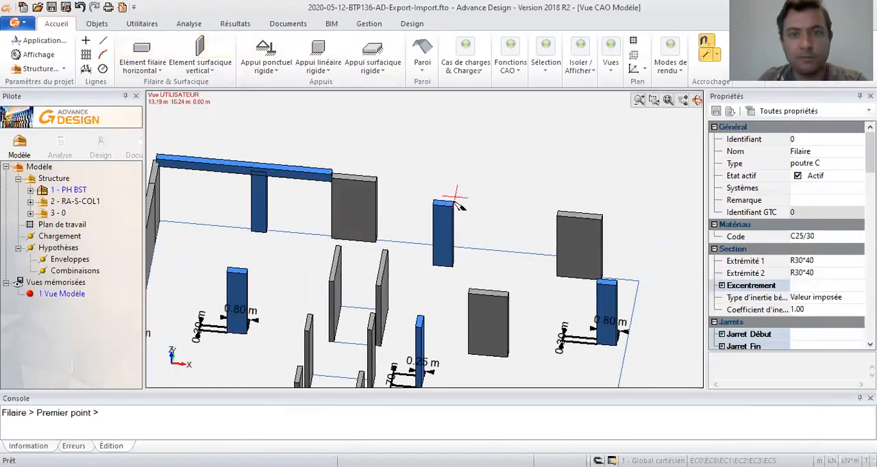
{"action": "left_click", "coordinate": [443, 204]}
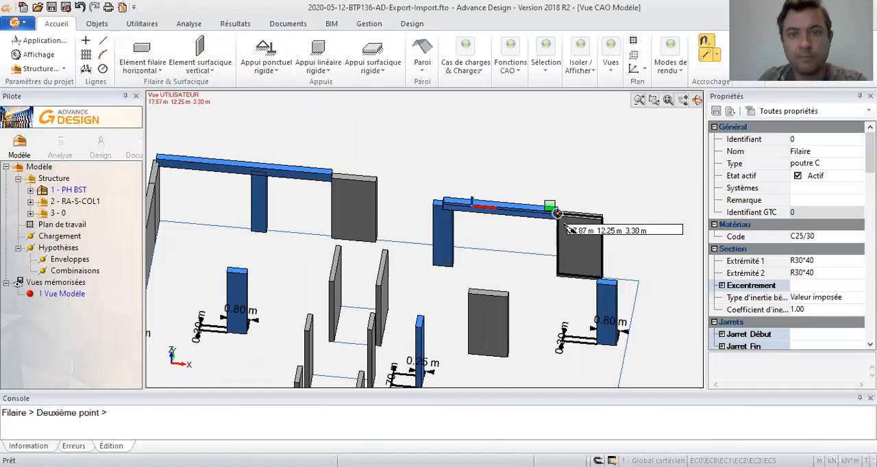
{"action": "left_click", "coordinate": [638, 281]}
{"action": "middle_click_drag", "start_coordinate": [651, 263], "coordinate": [585, 192]}
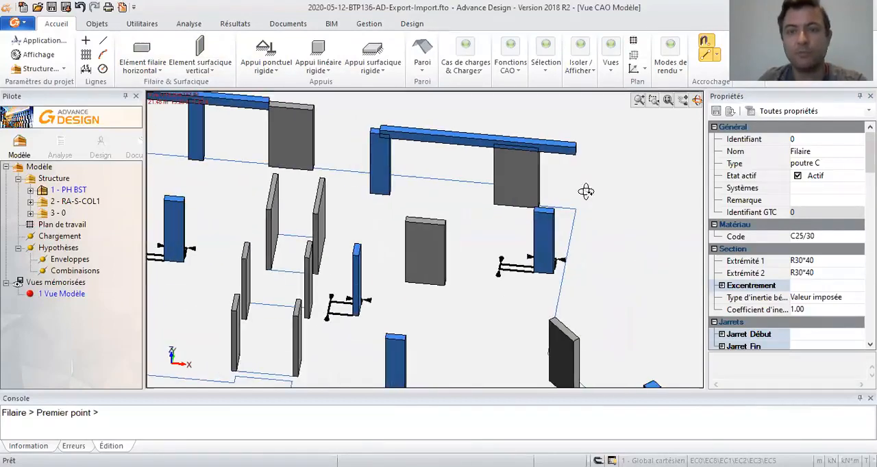
- Draw an R30*40 horizontal beam from the top of the interior 0.80 m column to the rear top end of the nearest core wall
{"action": "scroll", "coordinate": [561, 196], "scroll_direction": "down", "scroll_amount": 1}
{"action": "middle_click_drag", "start_coordinate": [424, 197], "coordinate": [547, 195]}
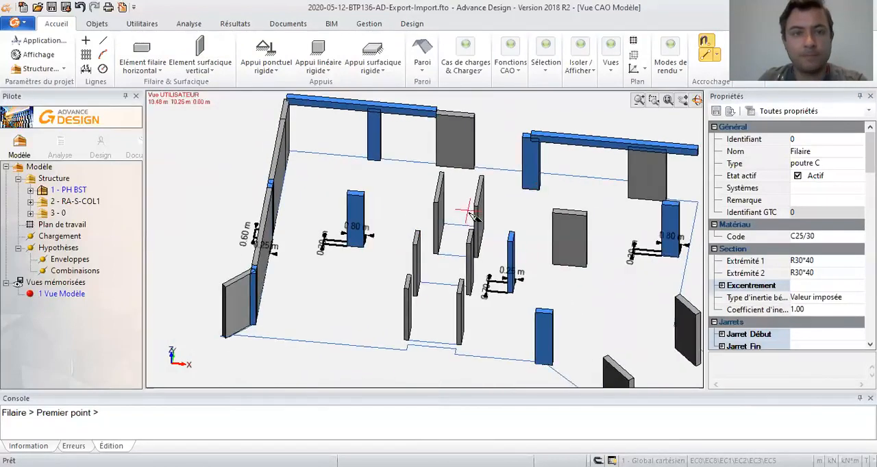
{"action": "mouse_move", "coordinate": [372, 220]}
{"action": "middle_mouse_down", "text": "shift"}
{"action": "mouse_move", "coordinate": [317, 235]}
{"action": "mouse_move", "coordinate": [249, 219]}
{"action": "mouse_move", "coordinate": [402, 246]}
{"action": "mouse_move", "coordinate": [383, 231]}
{"action": "middle_mouse_up", "text": "shift"}
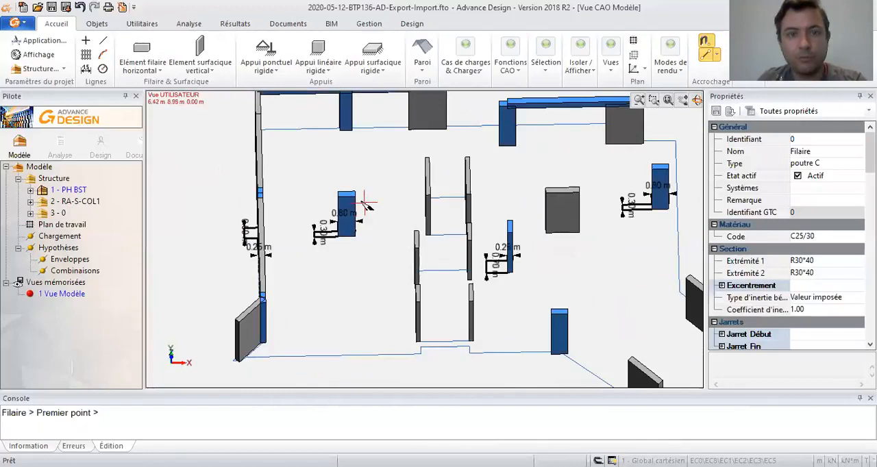
{"action": "key", "text": "Escape"}
{"action": "left_click", "coordinate": [142, 51]}
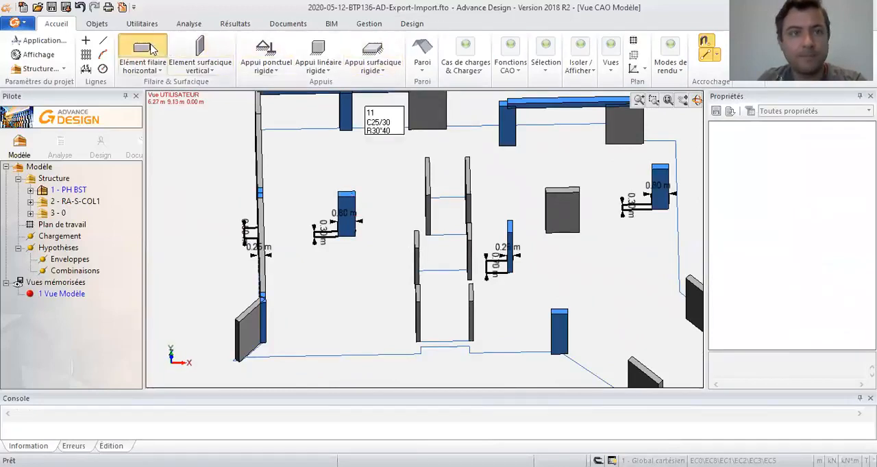
{"action": "left_click", "coordinate": [346, 195]}
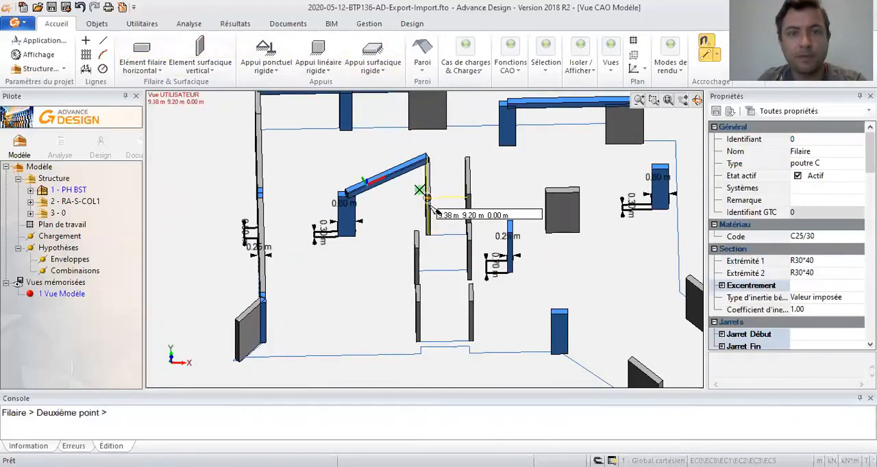
{"action": "left_click", "coordinate": [435, 211]}
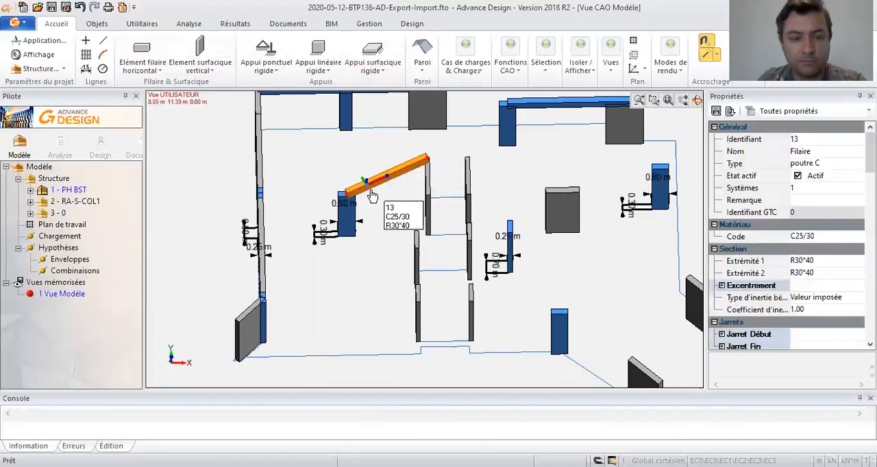
- Move the interior beam's wall-side endpoint to the opposite top end of the same core wall
{"action": "middle_click_drag", "start_coordinate": [444, 205], "coordinate": [476, 202], "text": "shift"}
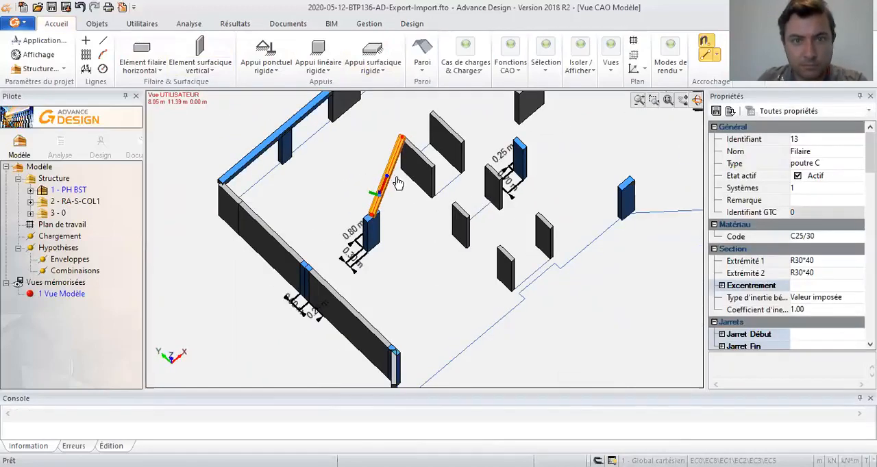
{"action": "left_click", "coordinate": [402, 139]}
{"action": "left_click", "coordinate": [434, 168]}
{"action": "key", "text": "Escape"}
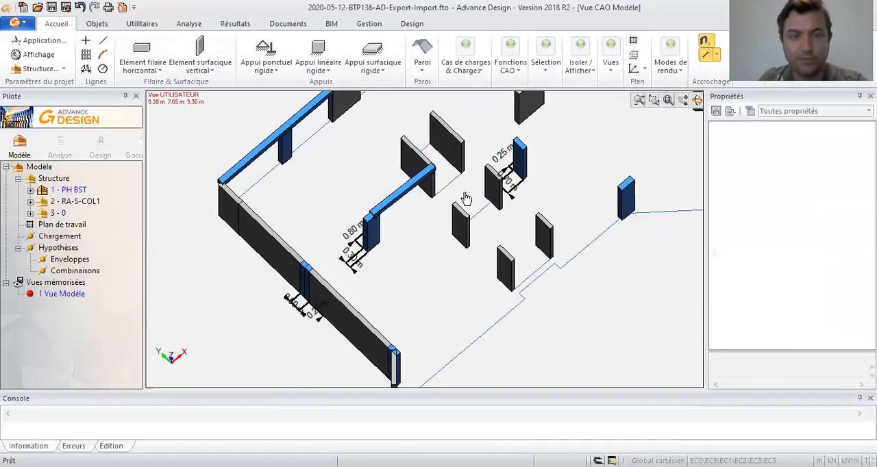
- Extend the interior R30*40 beam beyond the 0.80 m column to the long side wall, using that wall as the limit
{"action": "middle_click_drag", "start_coordinate": [466, 209], "coordinate": [404, 198], "text": "shift"}
{"action": "left_click", "coordinate": [414, 177]}
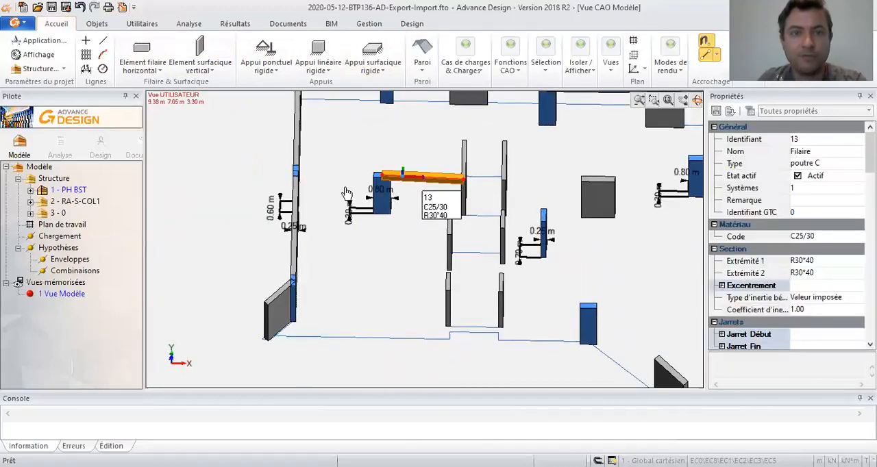
{"action": "key", "text": "Escape"}
{"action": "key", "text": "Escape"}
{"action": "left_click", "coordinate": [299, 153]}
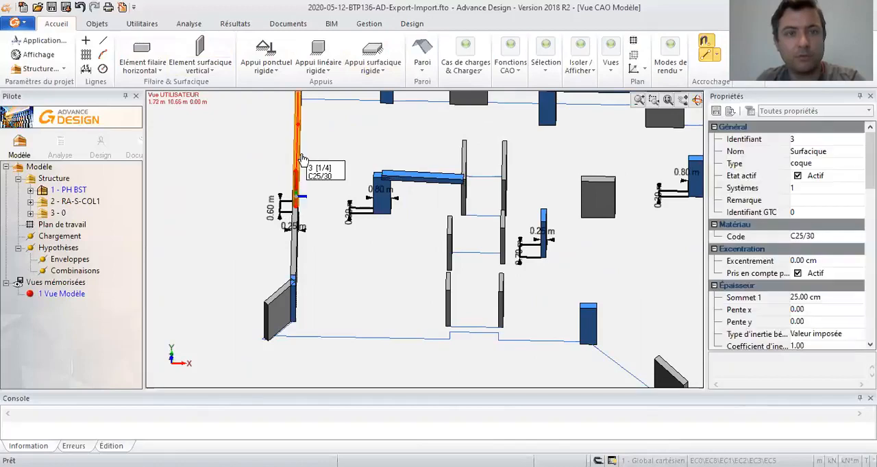
{"action": "key", "text": "alt+r"}
{"action": "left_click", "coordinate": [420, 178]}
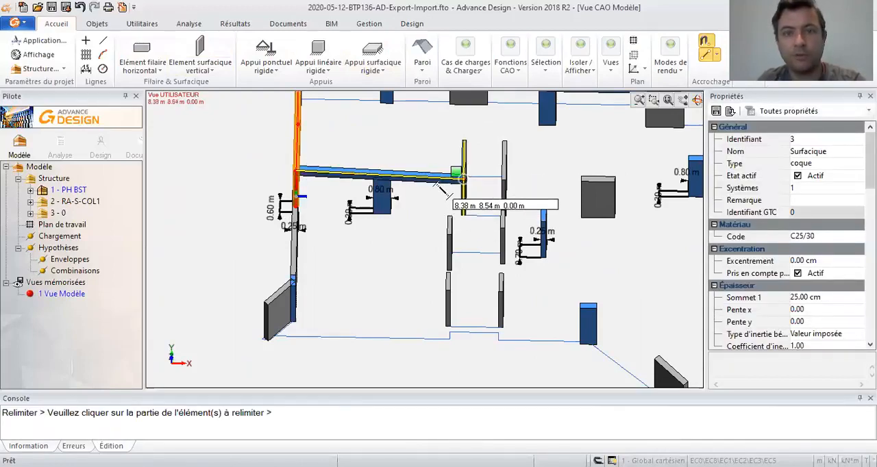
{"action": "left_click", "coordinate": [442, 190]}
{"action": "middle_click_drag", "start_coordinate": [544, 206], "coordinate": [498, 200], "text": "shift"}
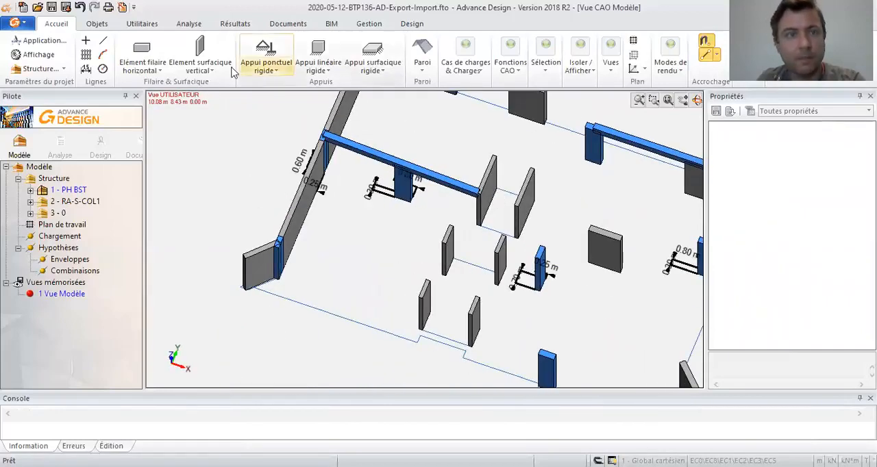
{"action": "left_click", "coordinate": [141, 47]}
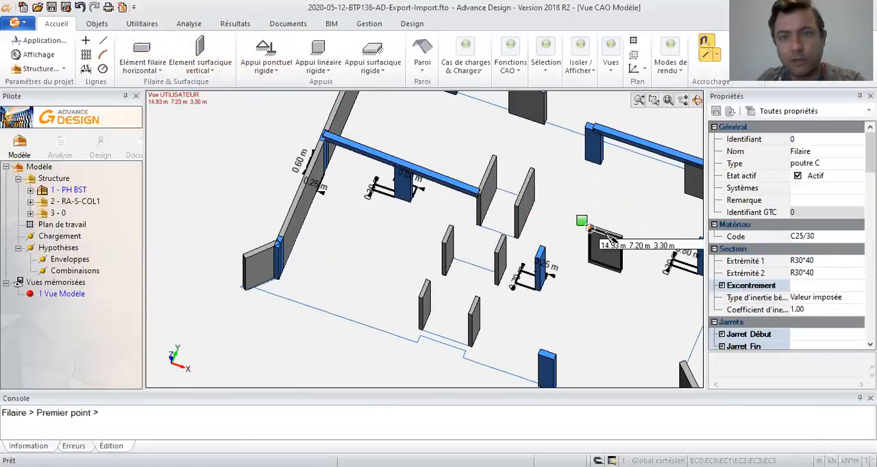
{"action": "middle_click_drag", "start_coordinate": [590, 228], "coordinate": [528, 230]}
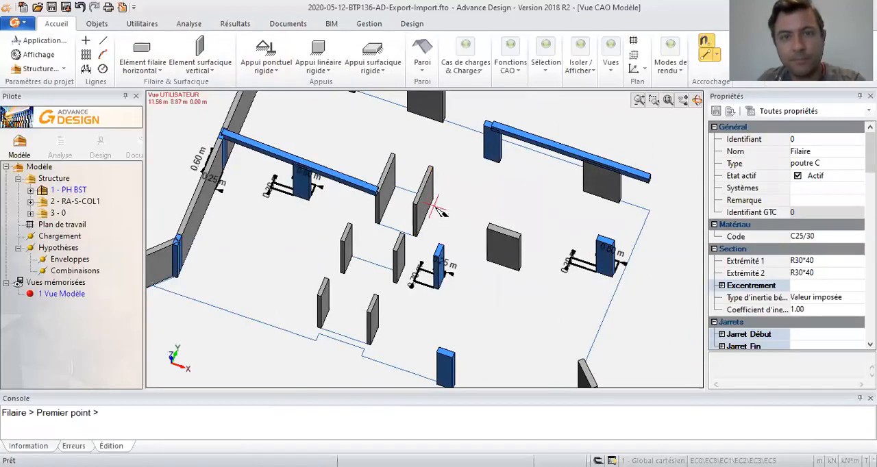
{"action": "key", "text": "Escape"}
- Draw a construction line from the near top end of the isolated interior wall perpendicular to the nearest core wall's top edge
{"action": "scroll", "coordinate": [486, 245], "scroll_direction": "up", "scroll_amount": 5}
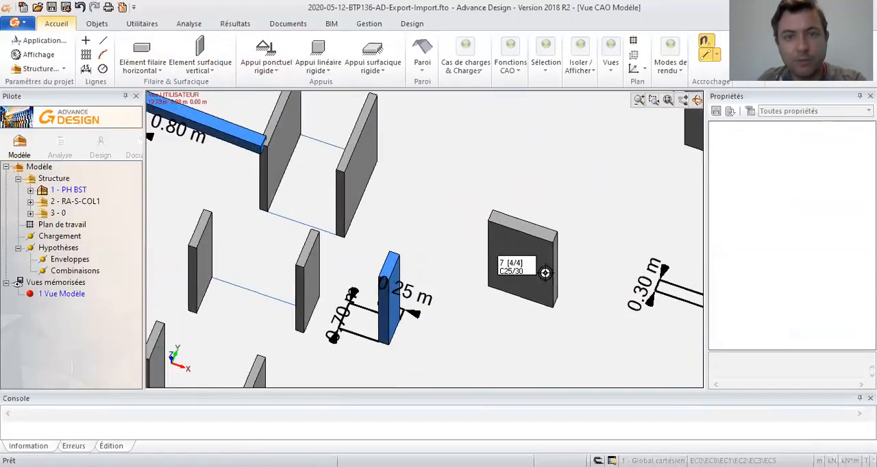
{"action": "middle_click_drag", "start_coordinate": [533, 241], "coordinate": [565, 278], "text": "shift"}
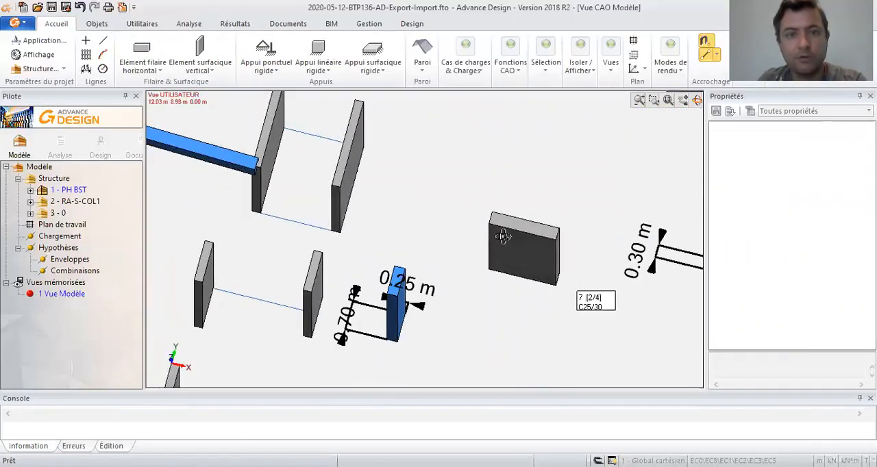
{"action": "left_click", "coordinate": [106, 41]}
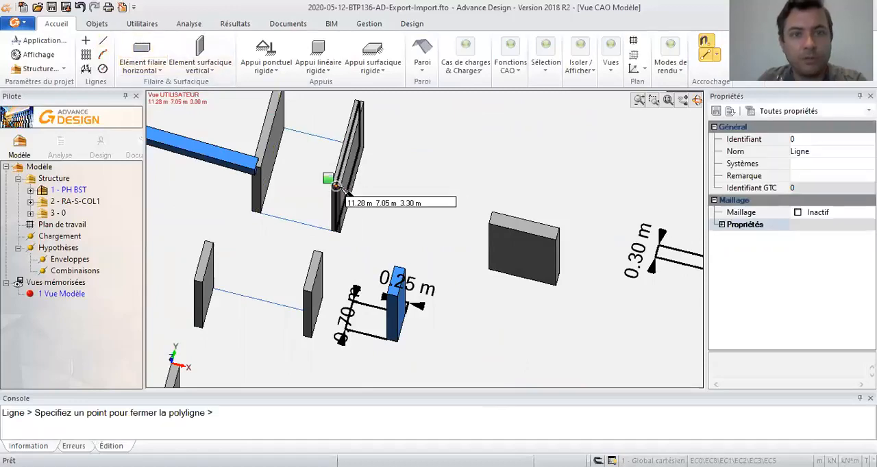
{"action": "left_click", "coordinate": [491, 217]}
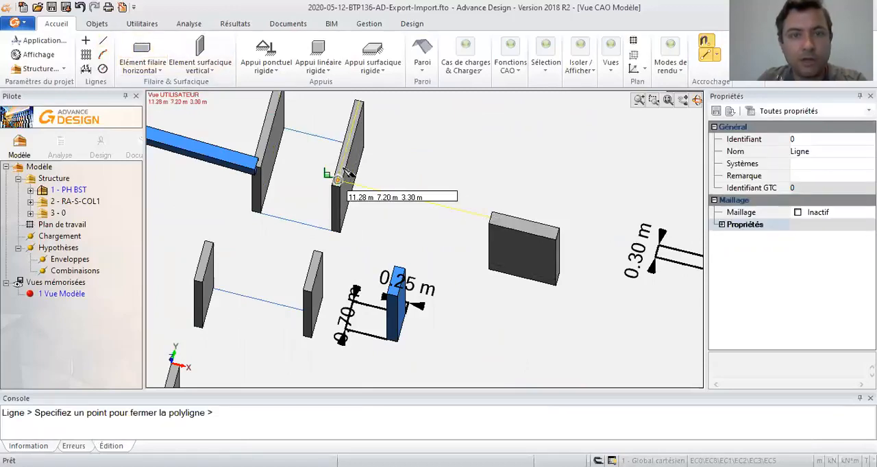
{"action": "left_click", "coordinate": [337, 179]}
{"action": "key", "text": "Escape"}
- Draw an R30*40 horizontal beam along the construction line between the core wall and the isolated interior wall
{"action": "scroll", "coordinate": [346, 191], "scroll_direction": "up", "scroll_amount": 3}
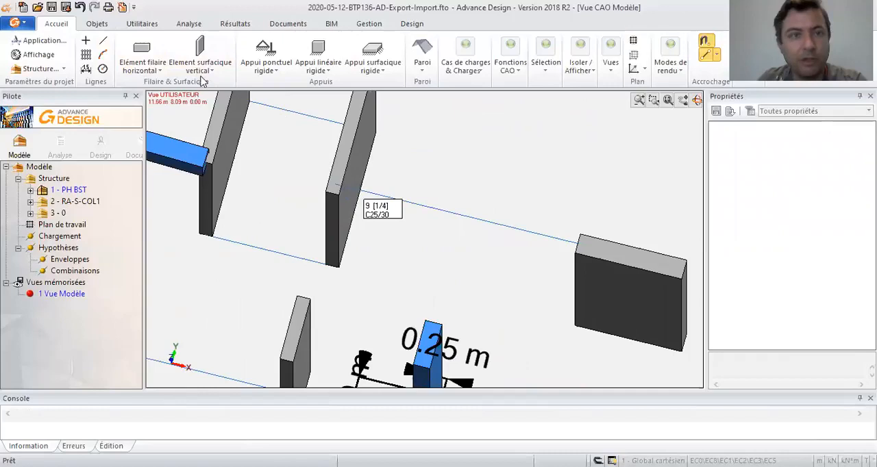
{"action": "left_click", "coordinate": [142, 54]}
{"action": "left_click", "coordinate": [337, 180]}
{"action": "left_click", "coordinate": [568, 241]}
{"action": "scroll", "coordinate": [505, 254], "scroll_direction": "down", "scroll_amount": 1}
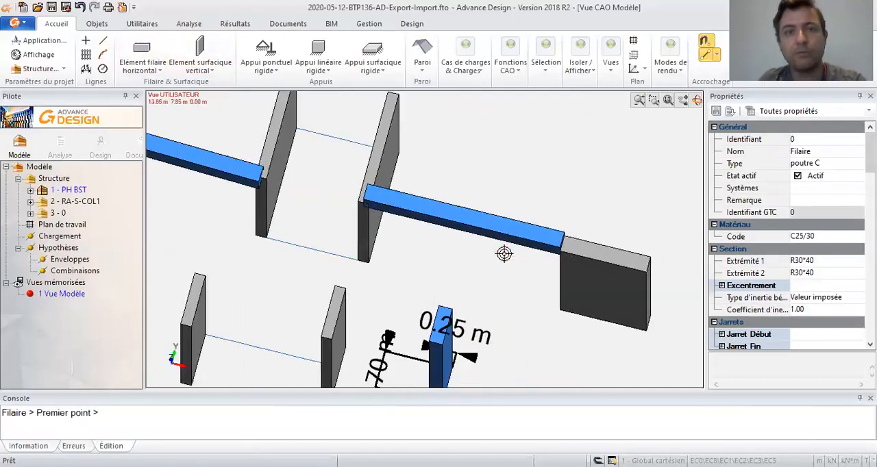
{"action": "key", "text": "Escape"}
{"action": "left_click", "coordinate": [519, 240]}
{"action": "key", "text": "Escape"}
{"action": "left_click", "coordinate": [508, 242]}
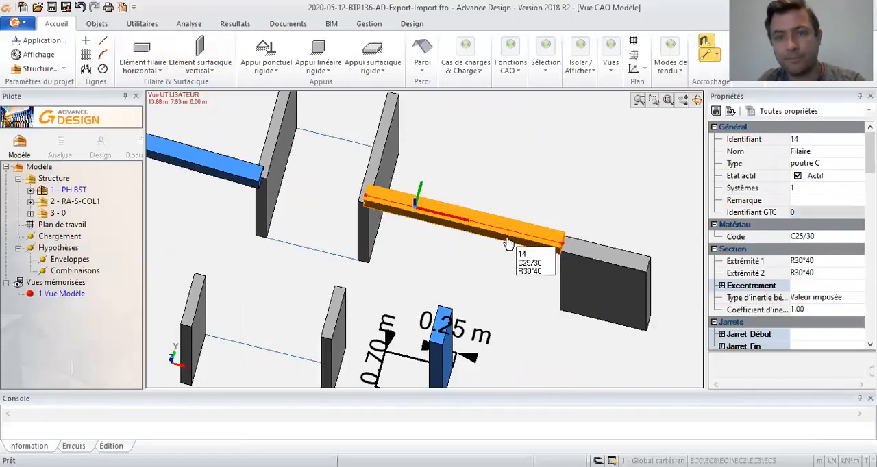
{"action": "middle_click_drag", "start_coordinate": [526, 240], "coordinate": [553, 259]}
{"action": "left_click", "coordinate": [465, 237]}
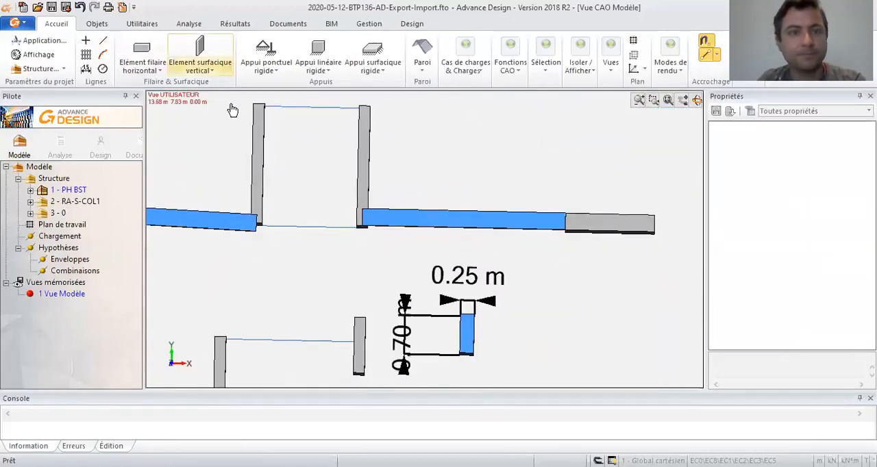
- Set the section of new horizontal linear elements to R30*80 at both ends
{"action": "scroll", "coordinate": [246, 163], "scroll_direction": "down", "scroll_amount": 8}
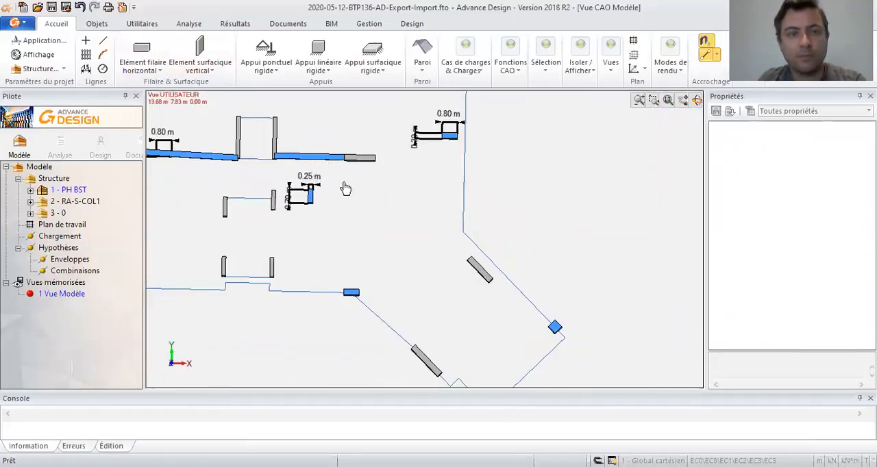
{"action": "middle_click_drag", "start_coordinate": [346, 188], "coordinate": [415, 229]}
{"action": "scroll", "coordinate": [393, 232], "scroll_direction": "up", "scroll_amount": 2}
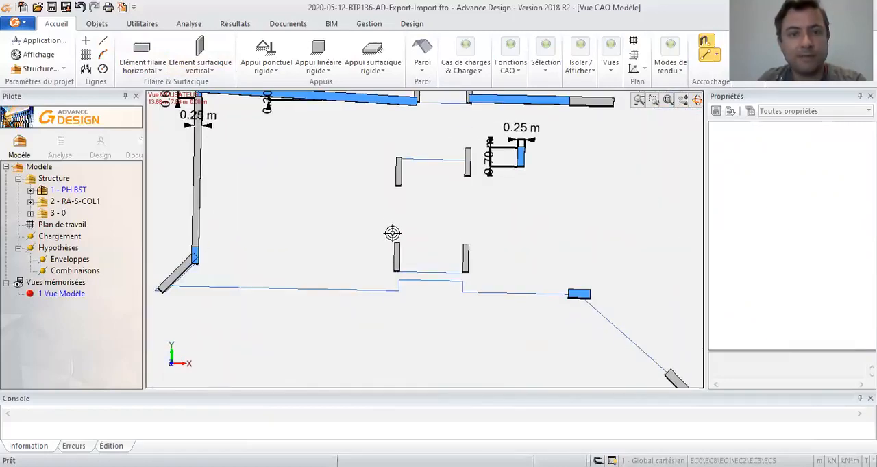
{"action": "left_click", "coordinate": [144, 58]}
{"action": "left_click", "coordinate": [834, 263]}
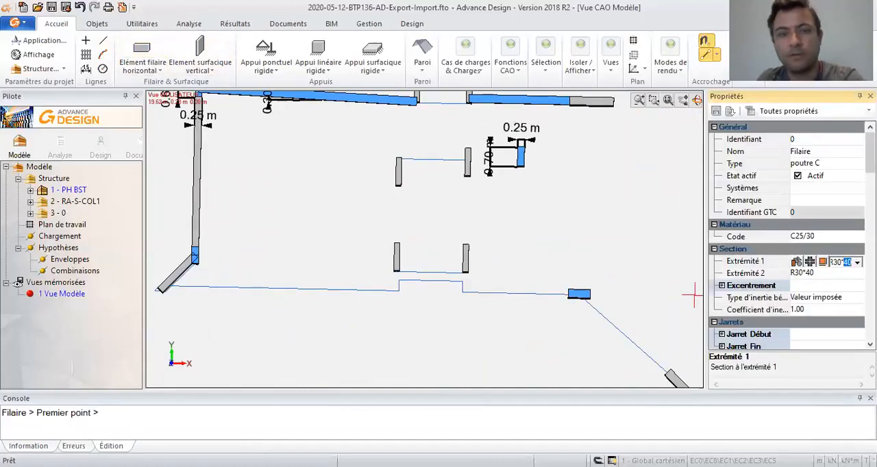
{"action": "type", "text": "R30*80"}
{"action": "key", "text": "Return"}
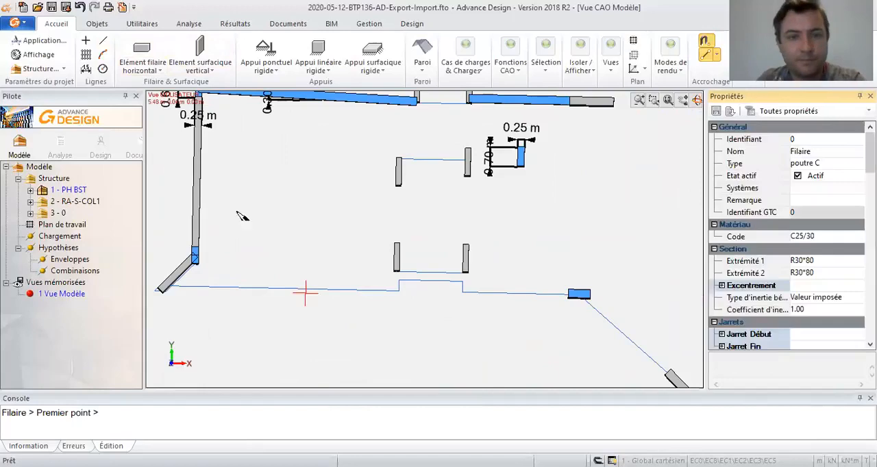
{"action": "key", "text": "Escape"}
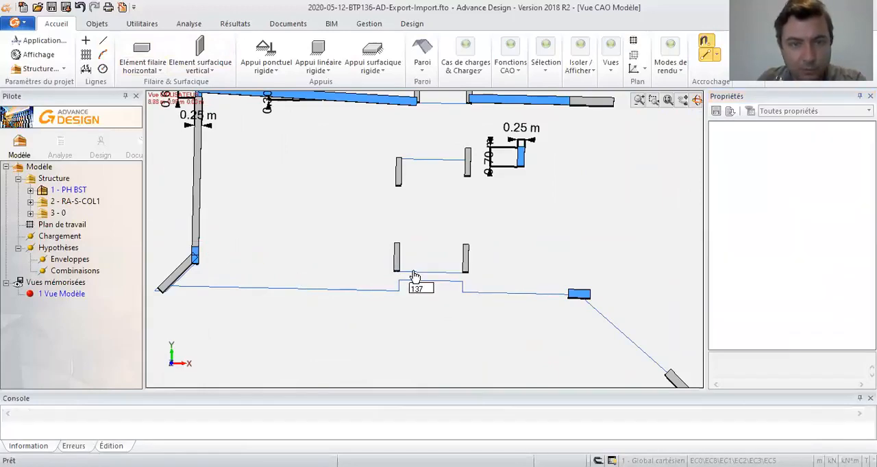
- Extend the floor-level line between the two front core walls to the oblique corner wall
{"action": "left_click", "coordinate": [413, 273]}
{"action": "key", "text": "Escape"}
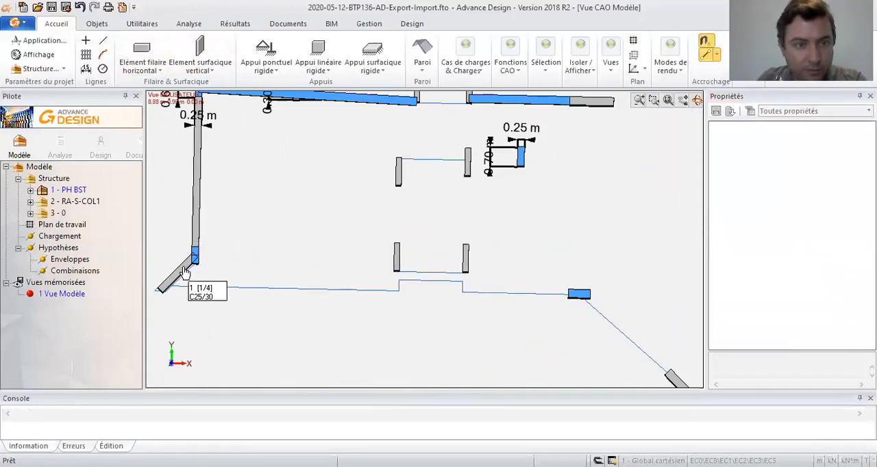
{"action": "left_click", "coordinate": [182, 272]}
{"action": "key", "text": "t"}
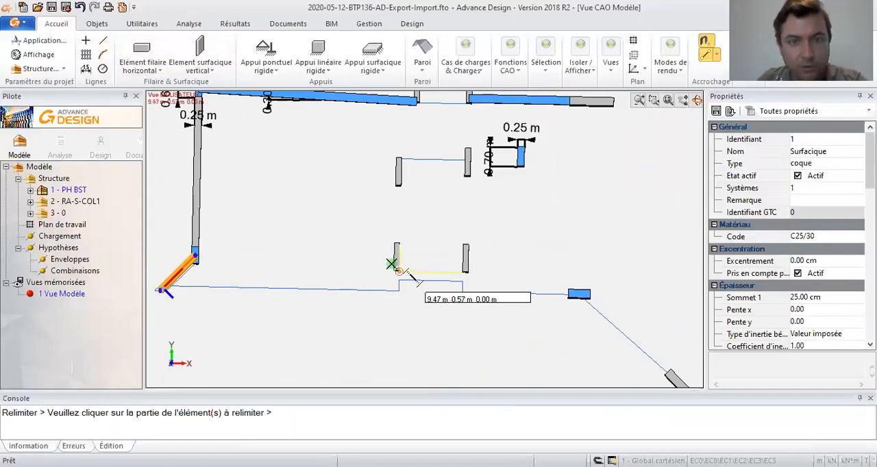
{"action": "left_click", "coordinate": [412, 274]}
{"action": "key", "text": "Escape"}
{"action": "scroll", "coordinate": [257, 271], "scroll_direction": "up", "scroll_amount": 1}
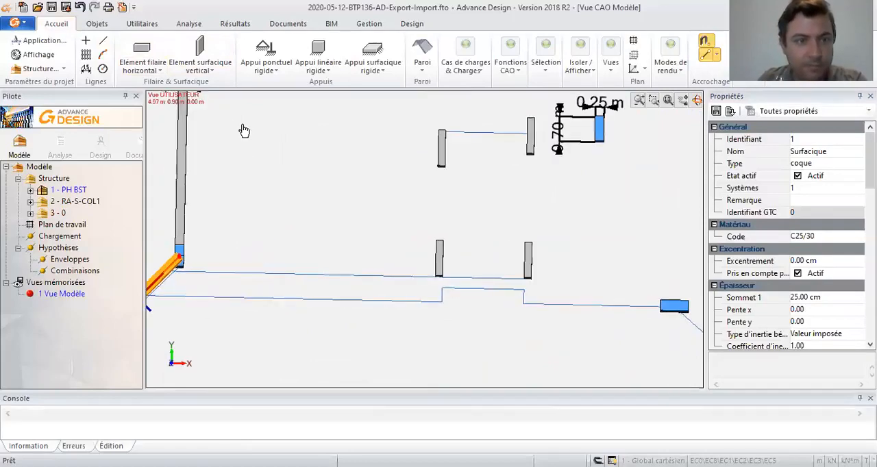
{"action": "key", "text": "Escape"}
{"action": "left_click", "coordinate": [142, 51]}
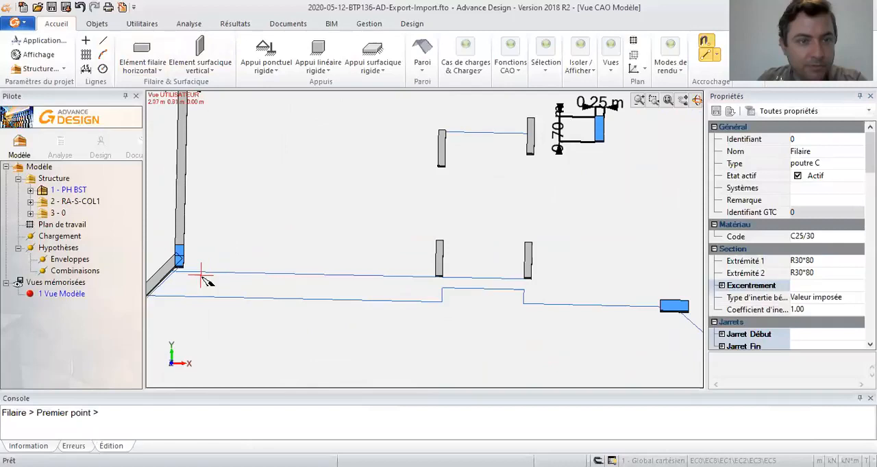
{"action": "middle_click_drag", "start_coordinate": [256, 284], "coordinate": [253, 236]}
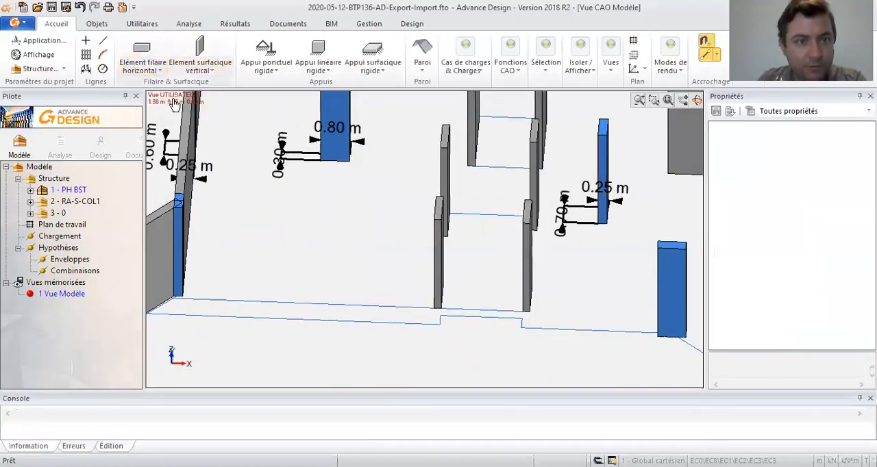
{"action": "left_click", "coordinate": [149, 53]}
{"action": "scroll", "coordinate": [246, 295], "scroll_direction": "up", "scroll_amount": 5}
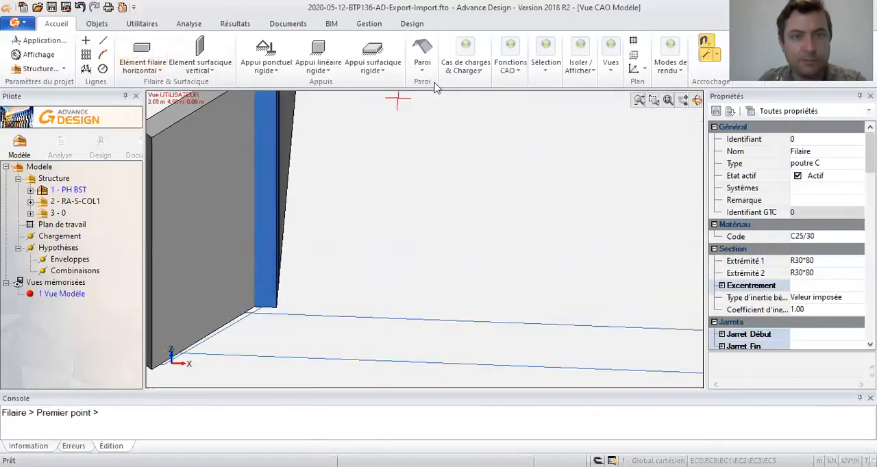
{"action": "scroll", "coordinate": [260, 309], "scroll_direction": "up", "scroll_amount": 3}
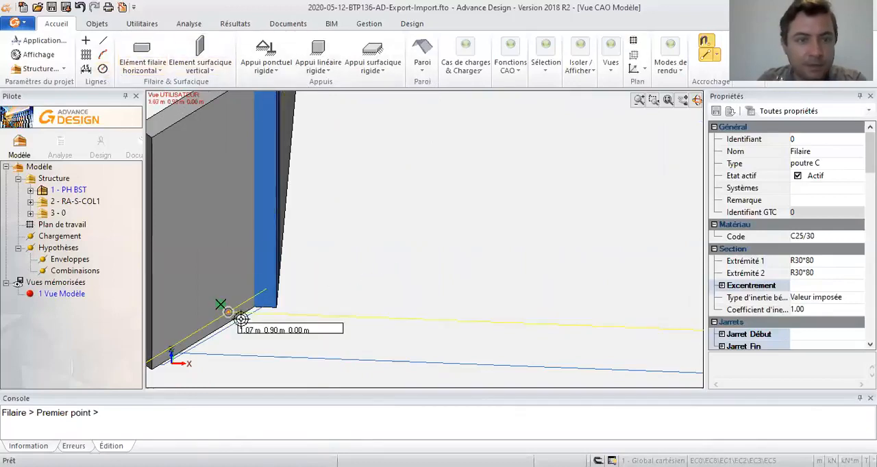
{"action": "middle_click_drag", "start_coordinate": [280, 323], "coordinate": [365, 258]}
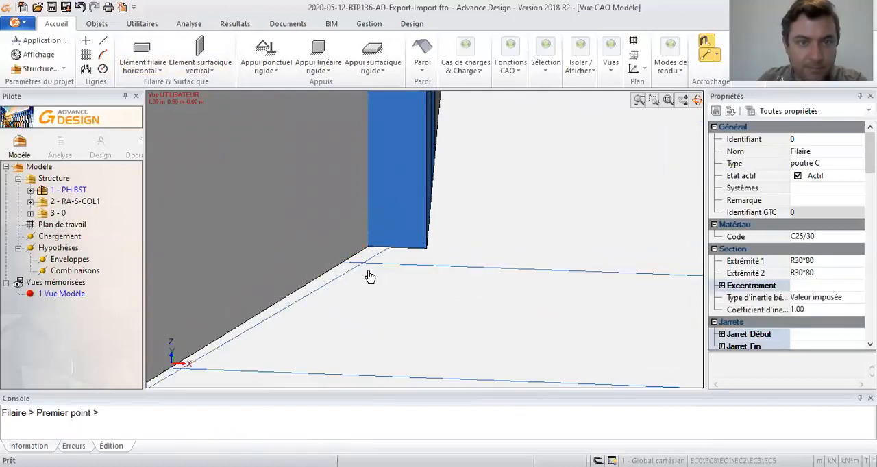
{"action": "key", "text": "Escape"}
- Draw a line between the front top ends of the two front core walls
{"action": "scroll", "coordinate": [371, 270], "scroll_direction": "down", "scroll_amount": 2}
{"action": "scroll", "coordinate": [370, 267], "scroll_direction": "down", "scroll_amount": 2}
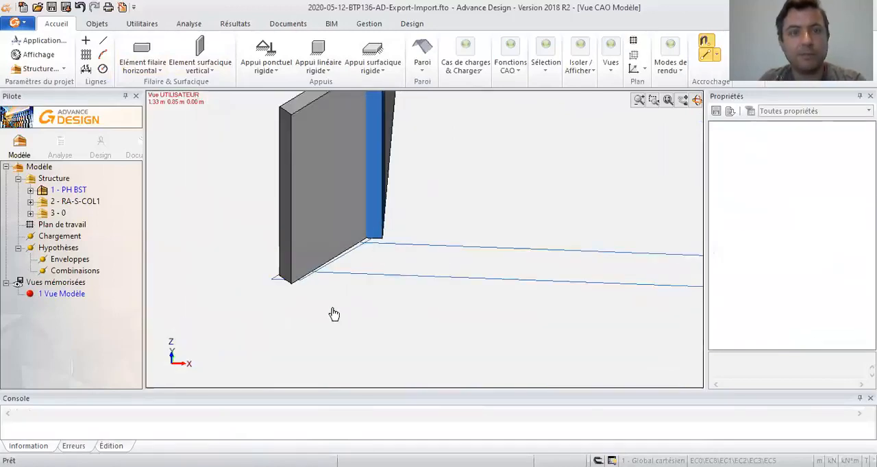
{"action": "middle_click_drag", "start_coordinate": [564, 227], "coordinate": [327, 302]}
{"action": "scroll", "coordinate": [488, 248], "scroll_direction": "down", "scroll_amount": 4}
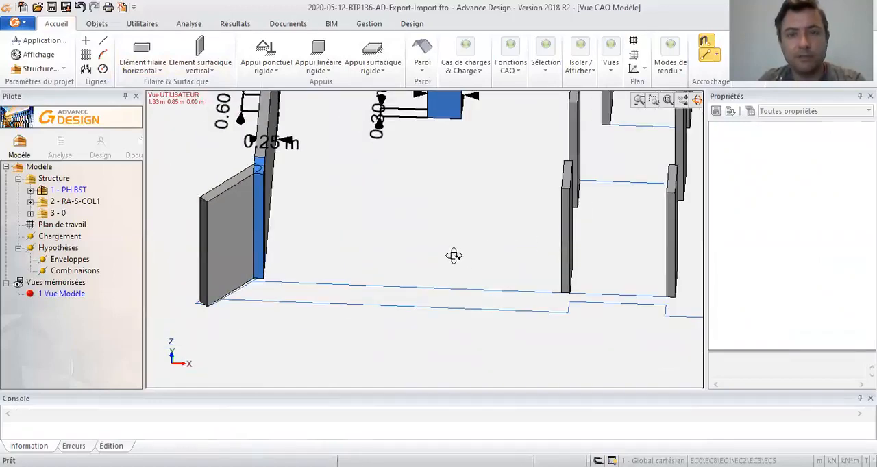
{"action": "middle_click_drag", "start_coordinate": [456, 256], "coordinate": [431, 256], "text": "shift"}
{"action": "left_click", "coordinate": [103, 41]}
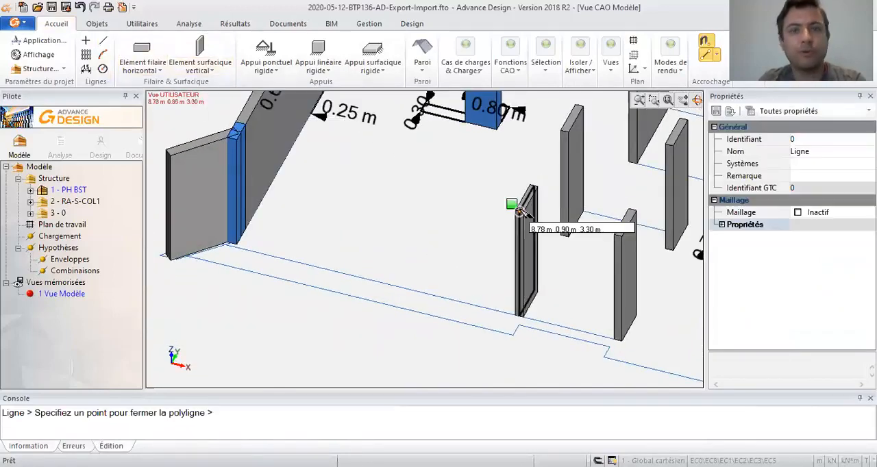
{"action": "left_click", "coordinate": [520, 211]}
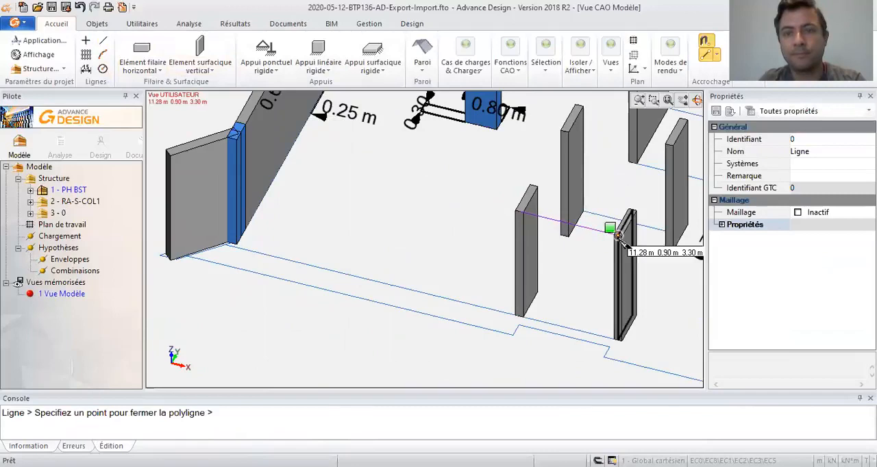
{"action": "left_click", "coordinate": [619, 235]}
{"action": "key", "text": "Escape"}
- Extend the top-level line between the front core walls to the oblique corner wall
{"action": "left_click", "coordinate": [213, 147]}
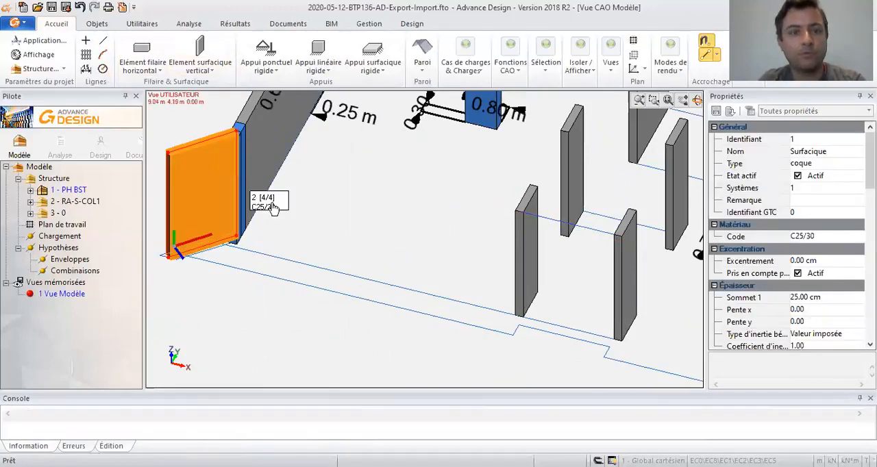
{"action": "key", "text": "alt+r"}
{"action": "left_click", "coordinate": [548, 216]}
{"action": "key", "text": "Escape"}
{"action": "key", "text": "Escape"}
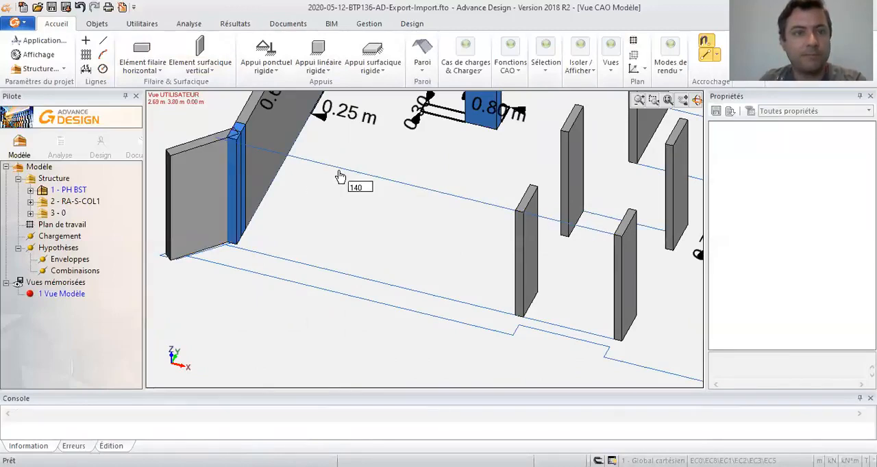
- Draw an R30*80 horizontal beam along the top-level line from the oblique corner wall to the farther front core wall
{"action": "left_click", "coordinate": [143, 53]}
{"action": "left_click", "coordinate": [235, 134]}
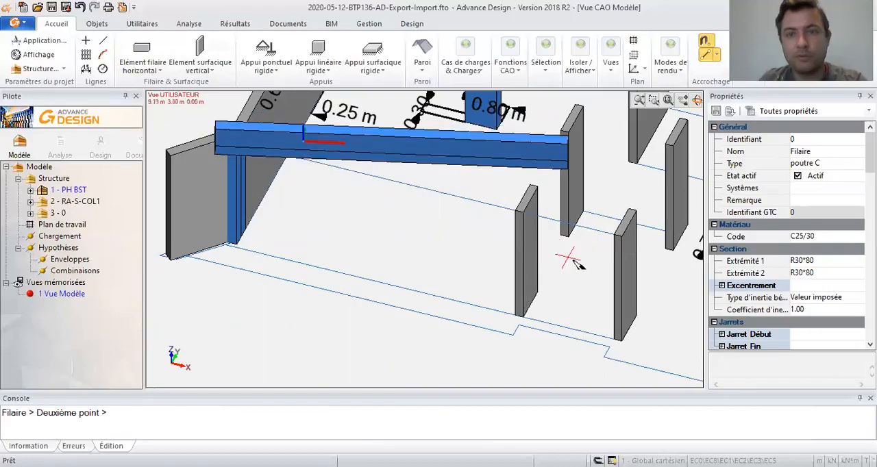
{"action": "left_click", "coordinate": [607, 334]}
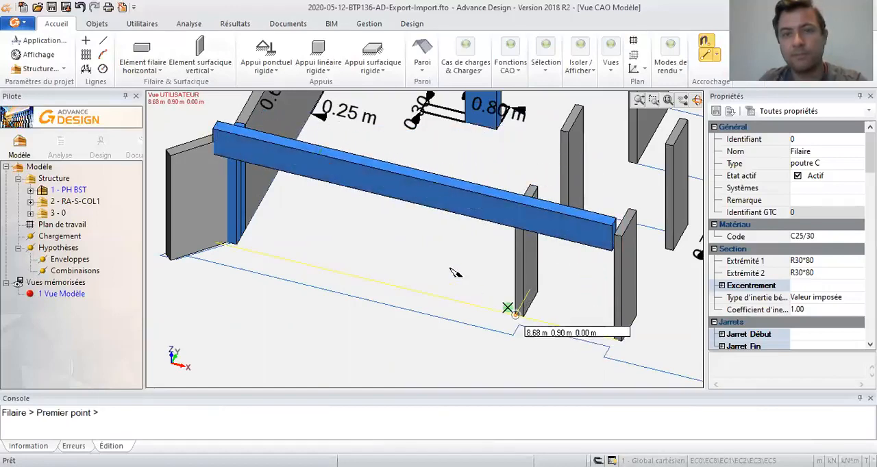
- Draw an R30*50 horizontal beam between the tops of the two columns at the oblique end of the floor
{"action": "key", "text": "Escape"}
{"action": "left_click_drag", "start_coordinate": [458, 271], "coordinate": [251, 163]}
{"action": "left_click_drag", "start_coordinate": [384, 204], "coordinate": [368, 180]}
{"action": "left_click", "coordinate": [152, 53]}
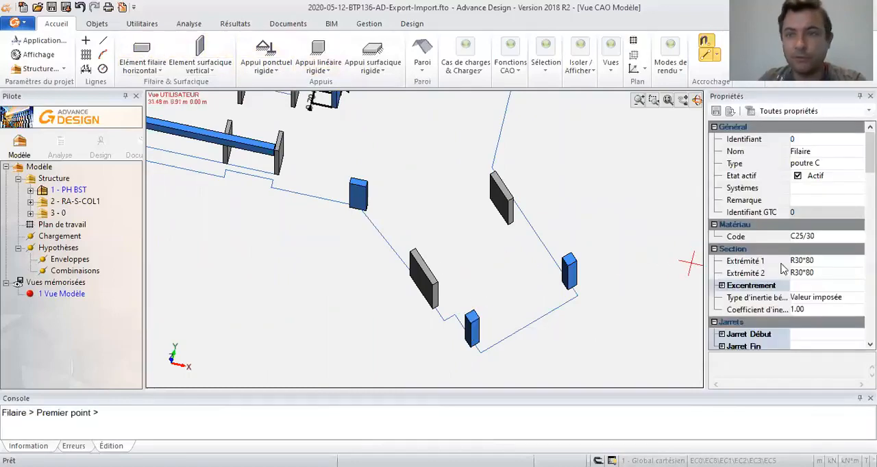
{"action": "left_click", "coordinate": [822, 265]}
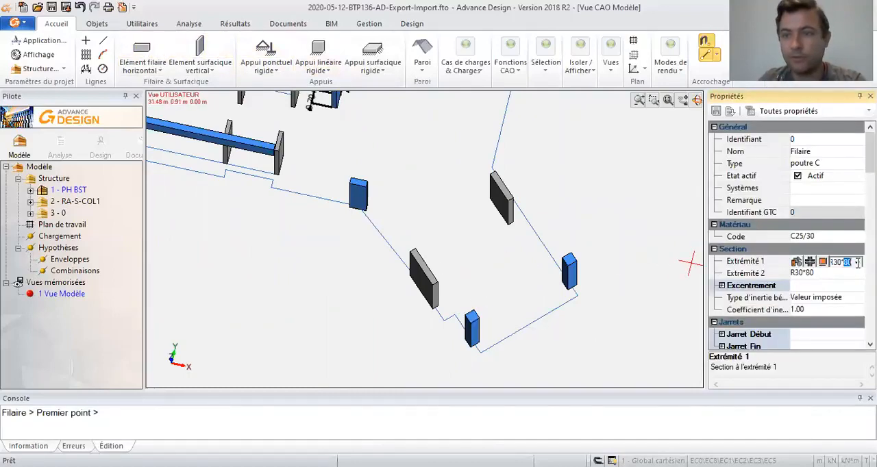
{"action": "type", "text": "R30*50"}
{"action": "key", "text": "Return"}
{"action": "left_click", "coordinate": [471, 315]}
{"action": "left_click", "coordinate": [579, 270]}
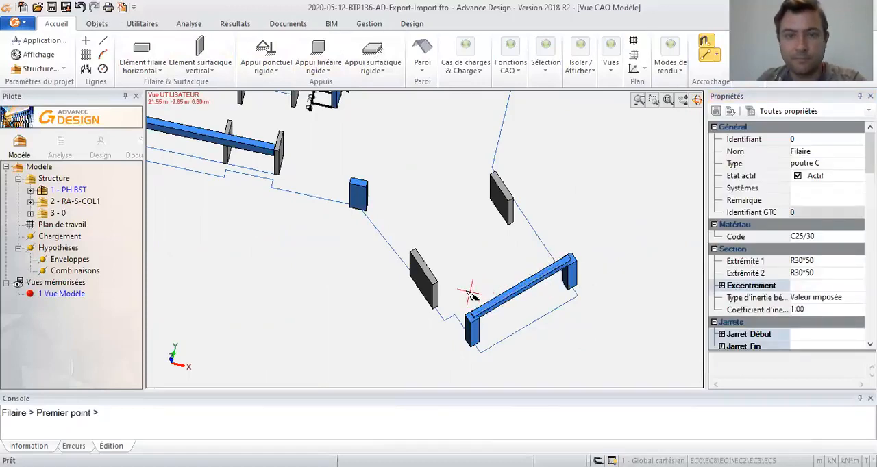
- Draw an R30*50 horizontal beam from the top of the rear oblique wall to the beam joining the two end columns
{"action": "middle_click_drag", "start_coordinate": [526, 230], "coordinate": [534, 333]}
{"action": "scroll", "coordinate": [425, 178], "scroll_direction": "up", "scroll_amount": 2}
{"action": "middle_click_drag", "start_coordinate": [425, 178], "coordinate": [423, 214]}
{"action": "middle_click_drag", "start_coordinate": [431, 248], "coordinate": [451, 224]}
{"action": "middle_click_drag", "start_coordinate": [509, 258], "coordinate": [434, 85]}
{"action": "left_click", "coordinate": [469, 147]}
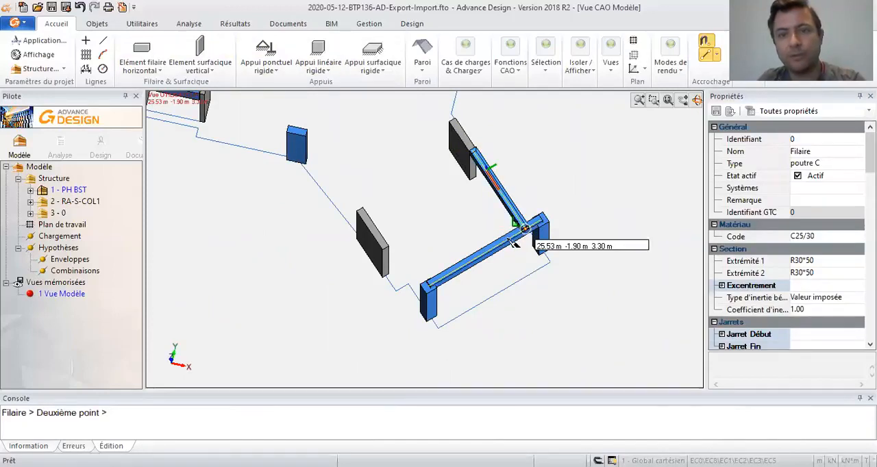
{"action": "left_click", "coordinate": [512, 241]}
{"action": "key", "text": "Escape"}
- Draw an R30*50 horizontal beam from the front column to the isolated inner wall and check its section
{"action": "left_click_drag", "start_coordinate": [565, 191], "coordinate": [397, 282]}
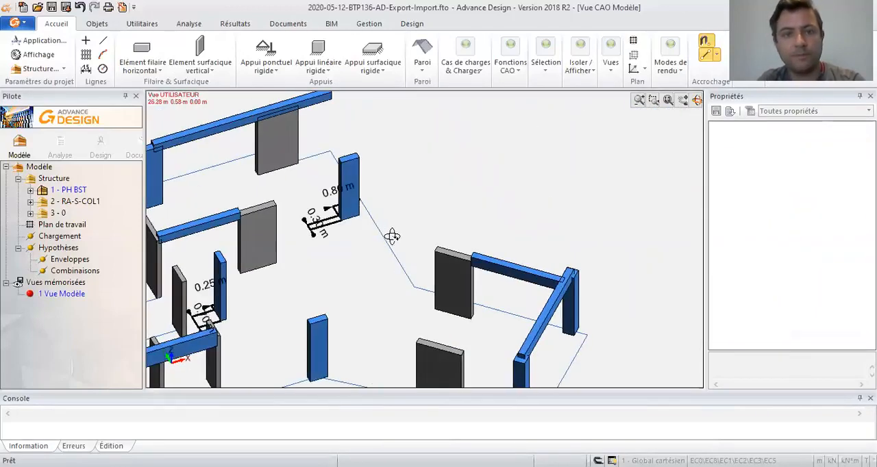
{"action": "left_click_drag", "start_coordinate": [394, 237], "coordinate": [508, 250]}
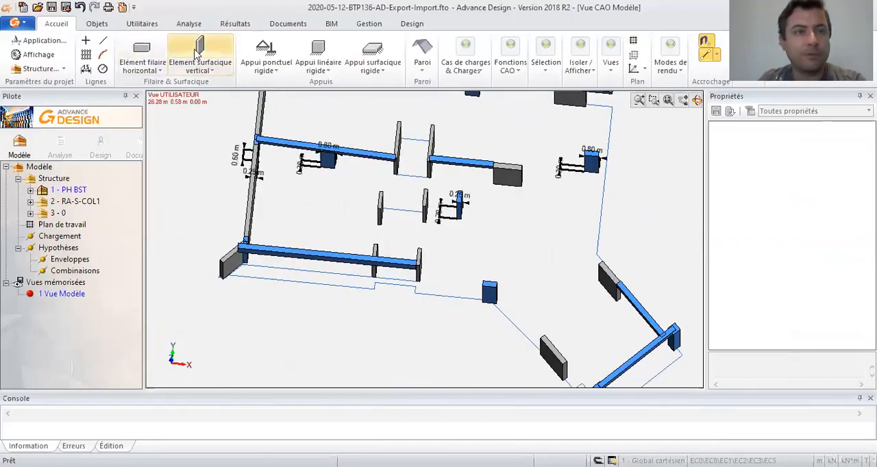
{"action": "left_click", "coordinate": [142, 51]}
{"action": "left_click", "coordinate": [490, 286]}
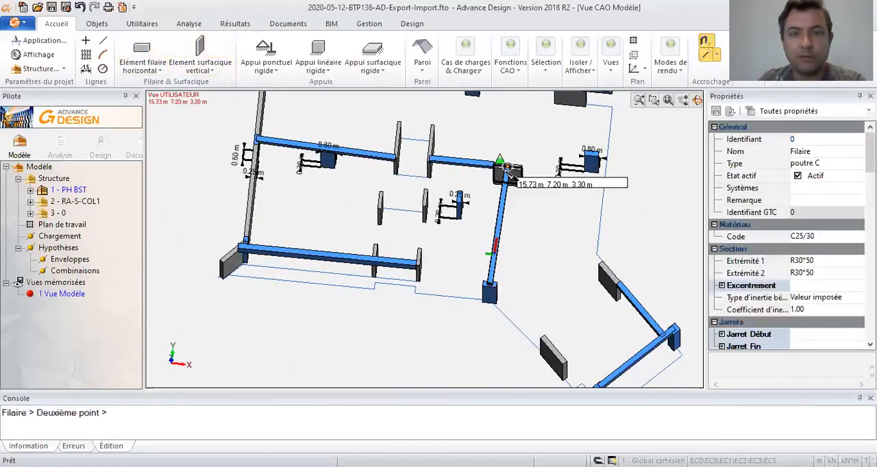
{"action": "left_click", "coordinate": [502, 166]}
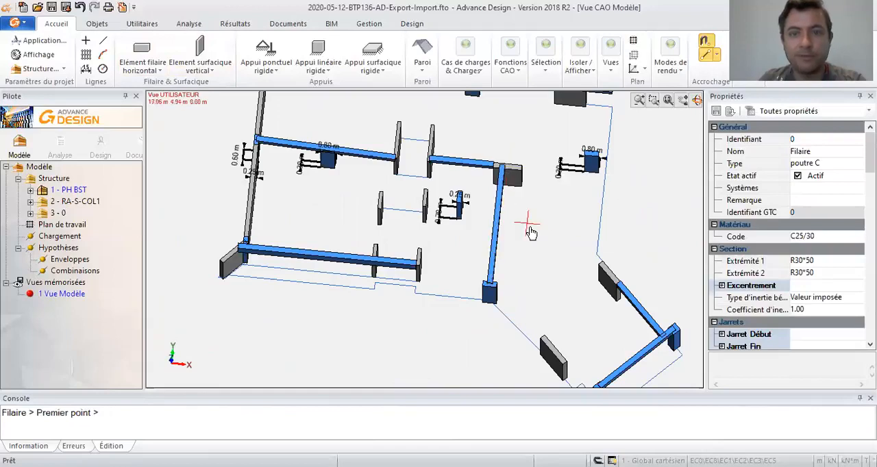
{"action": "key", "text": "Escape"}
{"action": "left_click", "coordinate": [497, 229]}
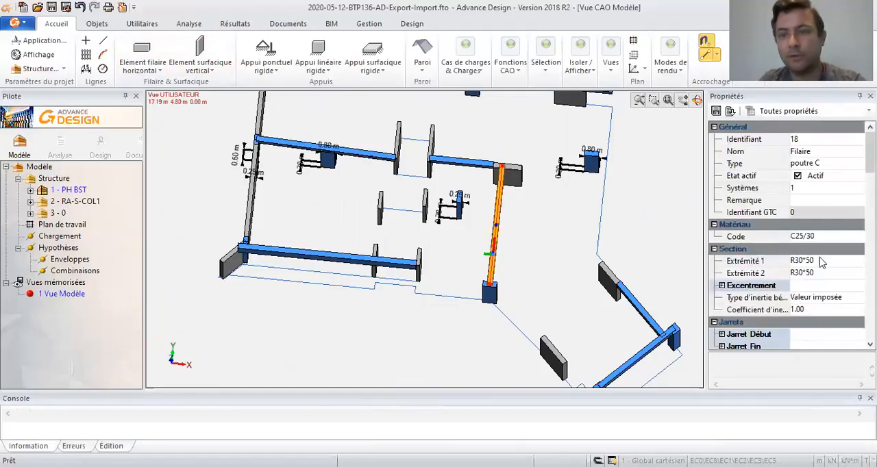
{"action": "mouse_move", "coordinate": [553, 252]}
{"action": "middle_mouse_down"}
{"action": "mouse_move", "coordinate": [451, 213]}
{"action": "mouse_move", "coordinate": [552, 233]}
{"action": "mouse_move", "coordinate": [561, 244]}
{"action": "mouse_move", "coordinate": [554, 262]}
{"action": "middle_mouse_up"}
{"action": "left_click", "coordinate": [568, 250]}
- Delete all the horizontal beams from the model, keeping only the walls and columns
{"action": "middle_click_drag", "start_coordinate": [389, 256], "coordinate": [344, 189]}
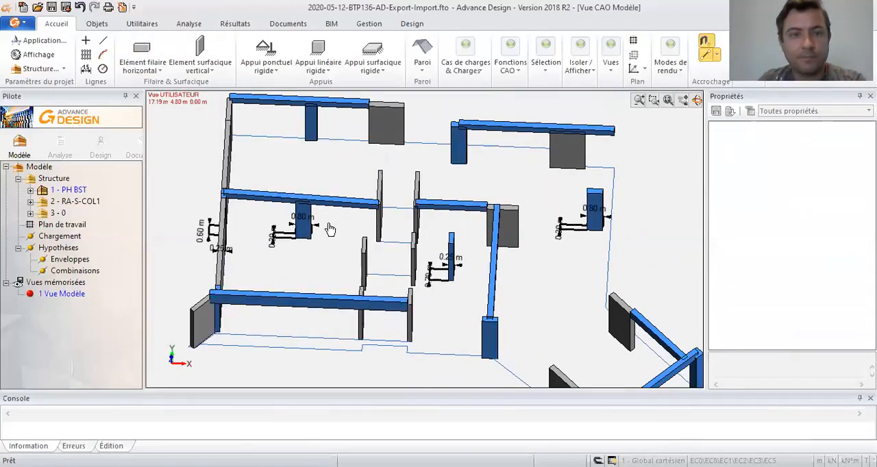
{"action": "middle_click_drag", "start_coordinate": [329, 235], "coordinate": [337, 215]}
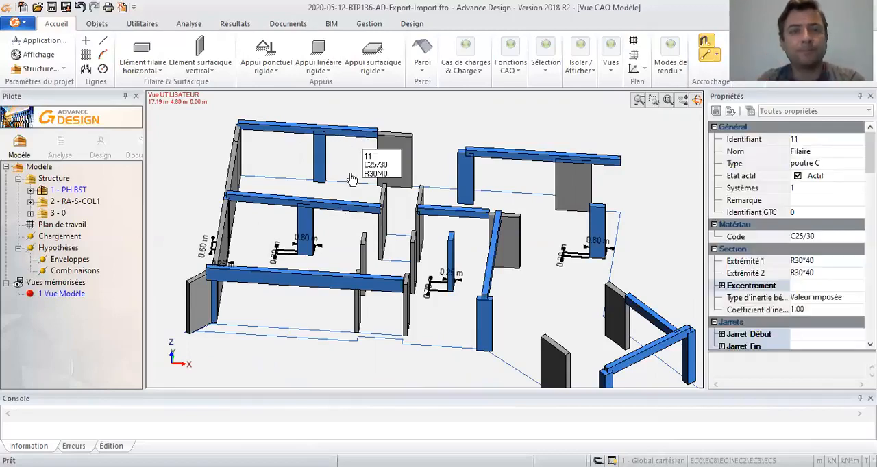
{"action": "left_click", "coordinate": [352, 205]}
{"action": "left_click", "coordinate": [353, 133]}
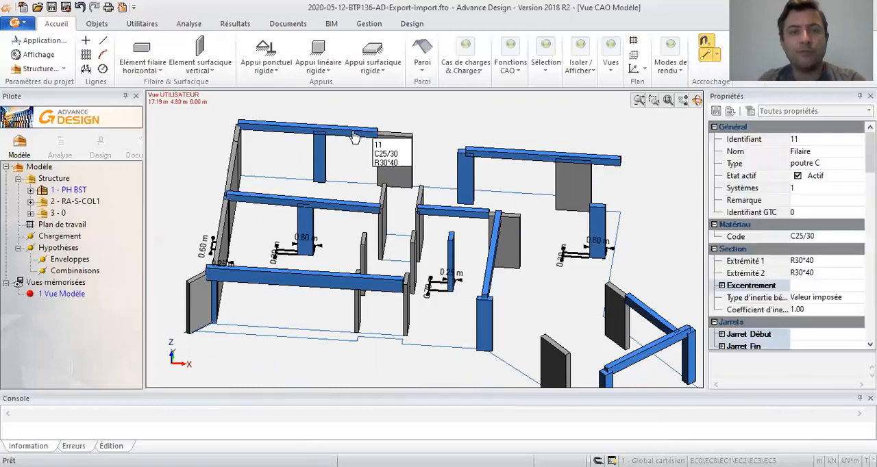
{"action": "left_click", "coordinate": [348, 214], "text": "ctrl"}
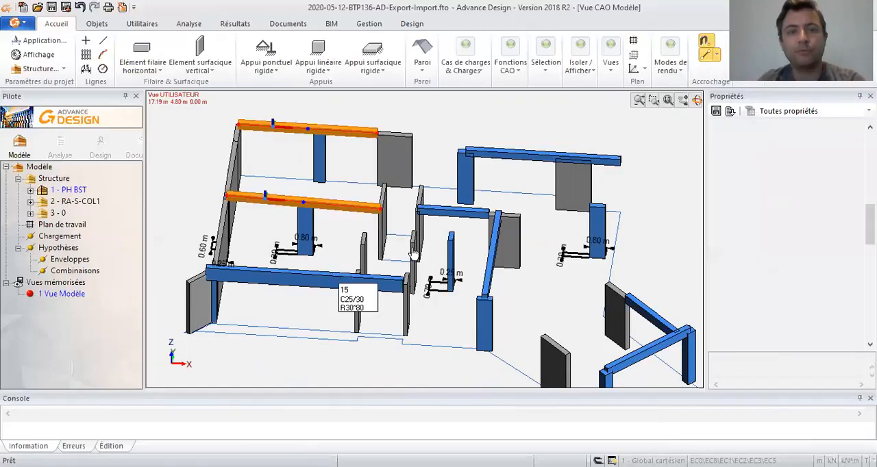
{"action": "left_click", "coordinate": [333, 279], "text": "ctrl"}
{"action": "left_click", "coordinate": [488, 274], "text": "ctrl"}
{"action": "left_click", "coordinate": [648, 357], "text": "ctrl"}
{"action": "left_click", "coordinate": [673, 330], "text": "ctrl"}
{"action": "key", "text": "Delete"}
{"action": "left_click", "coordinate": [609, 163]}
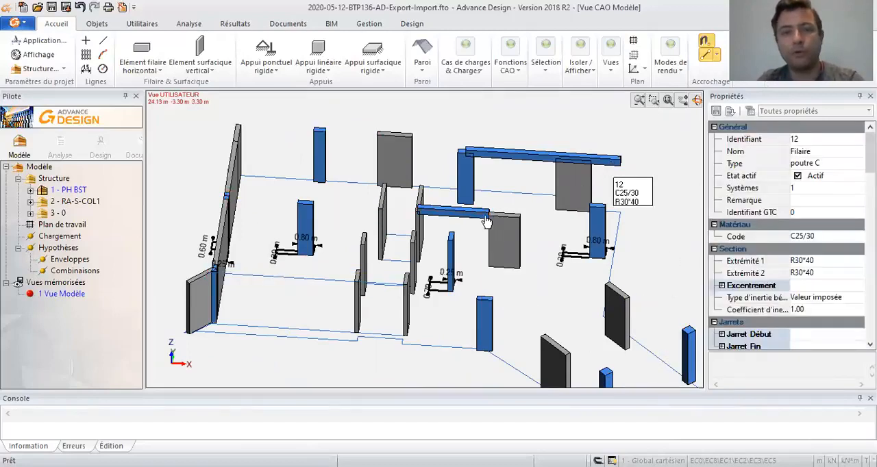
{"action": "left_click", "coordinate": [478, 218], "text": "ctrl"}
{"action": "key", "text": "Delete"}
- Start a horizontal surface element and set its thickness to 28 cm
{"action": "middle_click_drag", "start_coordinate": [508, 219], "coordinate": [505, 195]}
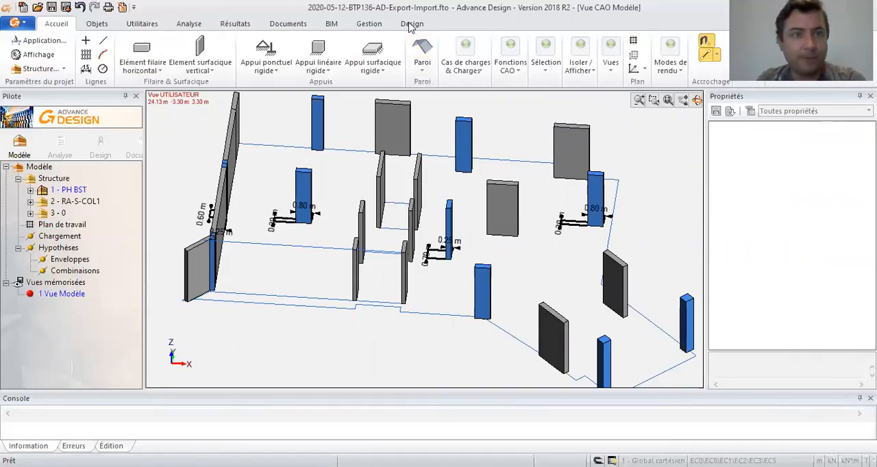
{"action": "left_click", "coordinate": [200, 61]}
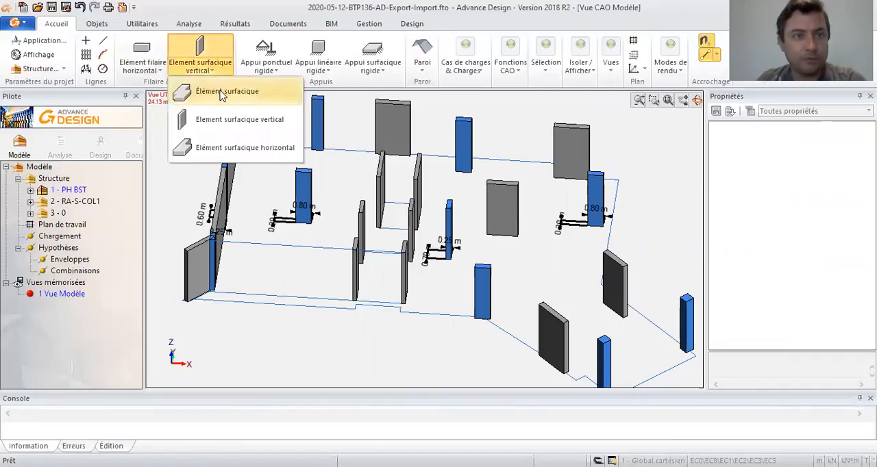
{"action": "left_click", "coordinate": [240, 148]}
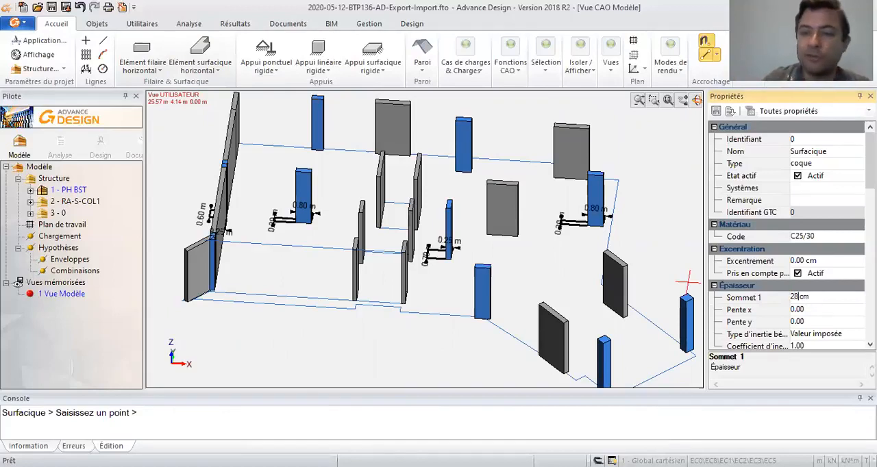
{"action": "key", "text": "Return"}
{"action": "middle_click_drag", "start_coordinate": [528, 225], "coordinate": [509, 235]}
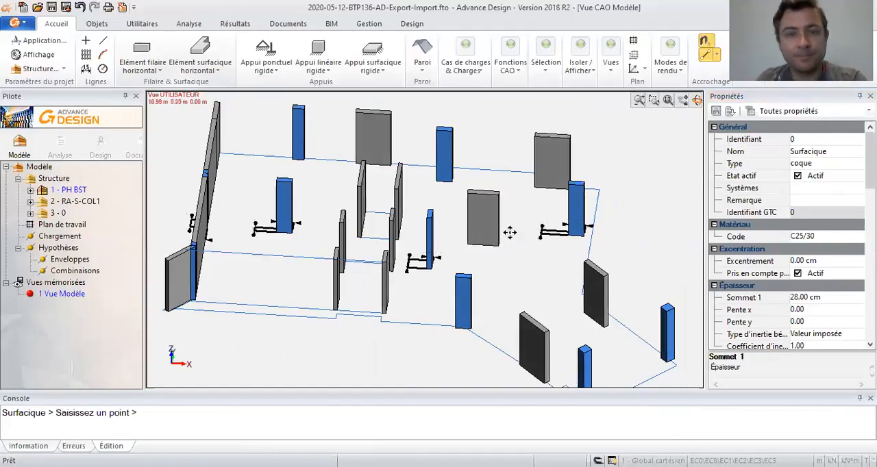
{"action": "scroll", "coordinate": [354, 289], "scroll_direction": "up", "scroll_amount": 5}
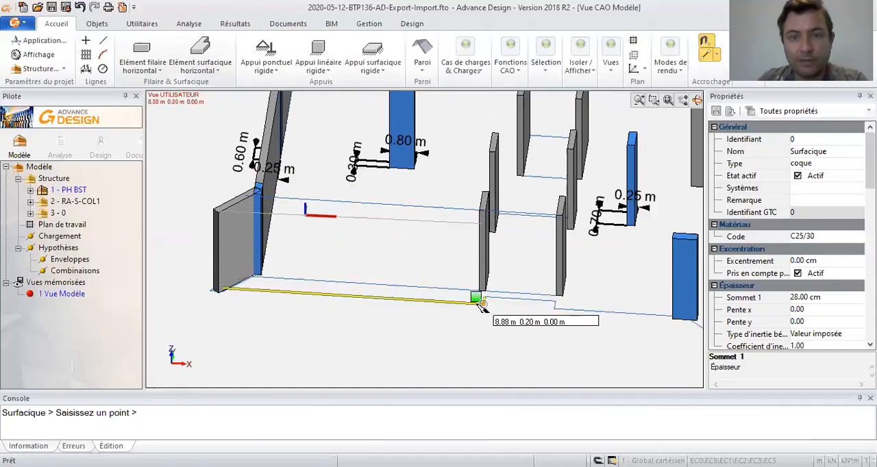
{"action": "scroll", "coordinate": [481, 305], "scroll_direction": "up", "scroll_amount": 2}
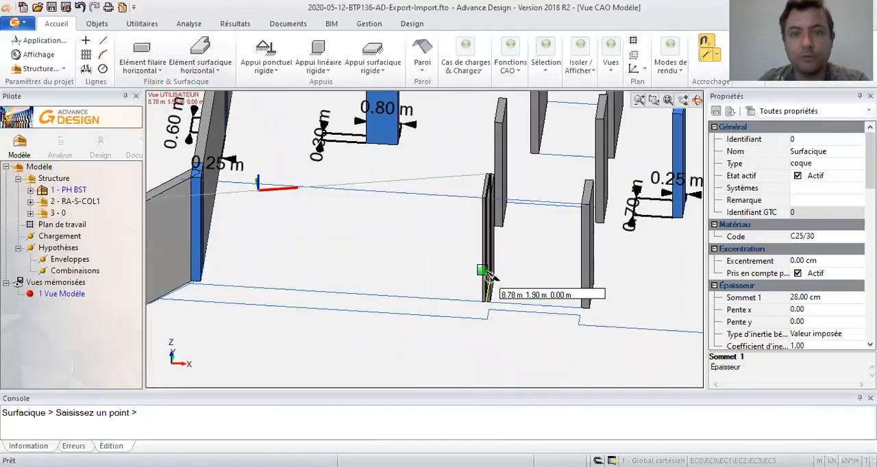
{"action": "key", "text": "Escape"}
- Draw a line from the base of the nearer front core wall to the adjacent notch corner of the floor outline
{"action": "middle_click_drag", "start_coordinate": [500, 266], "coordinate": [451, 273], "text": "shift"}
{"action": "left_click", "coordinate": [103, 41]}
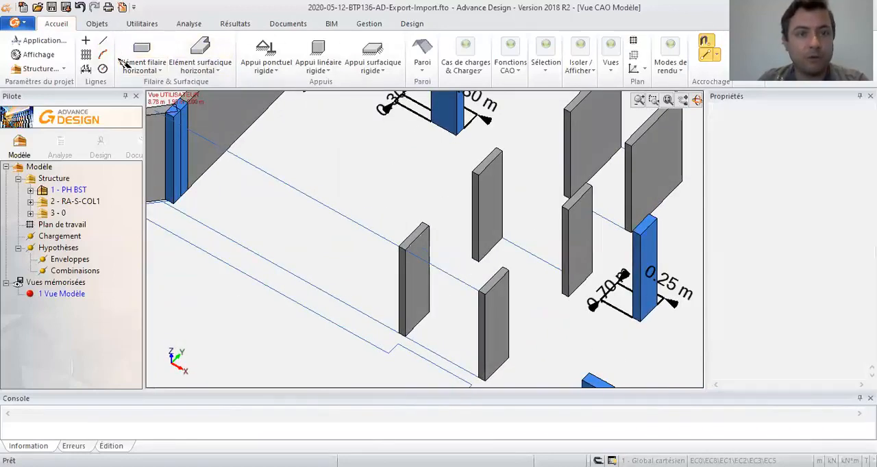
{"action": "left_click", "coordinate": [404, 333]}
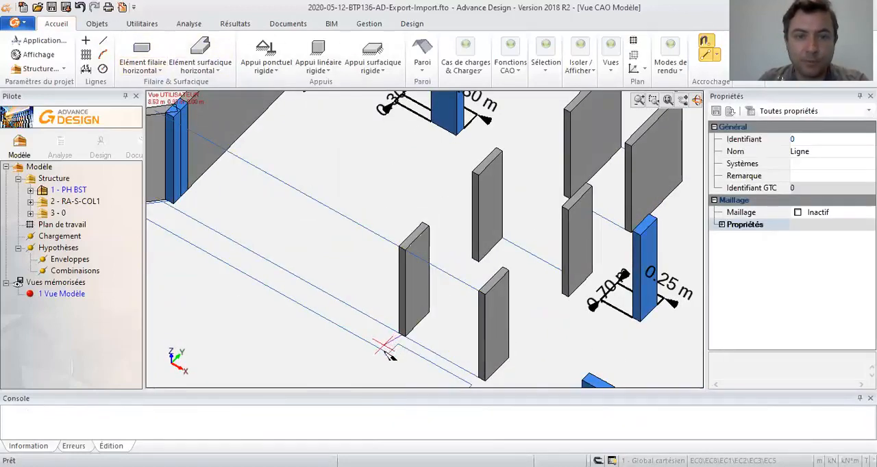
{"action": "middle_click_drag", "start_coordinate": [424, 369], "coordinate": [598, 318]}
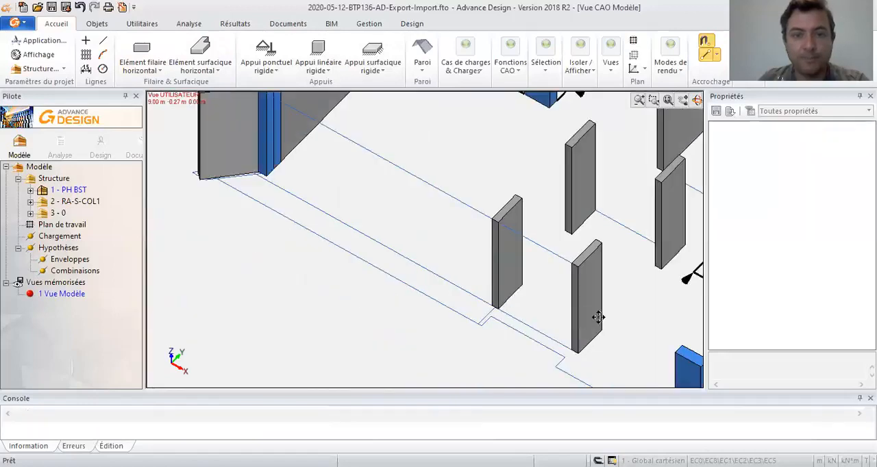
{"action": "scroll", "coordinate": [584, 296], "scroll_direction": "down", "scroll_amount": 1}
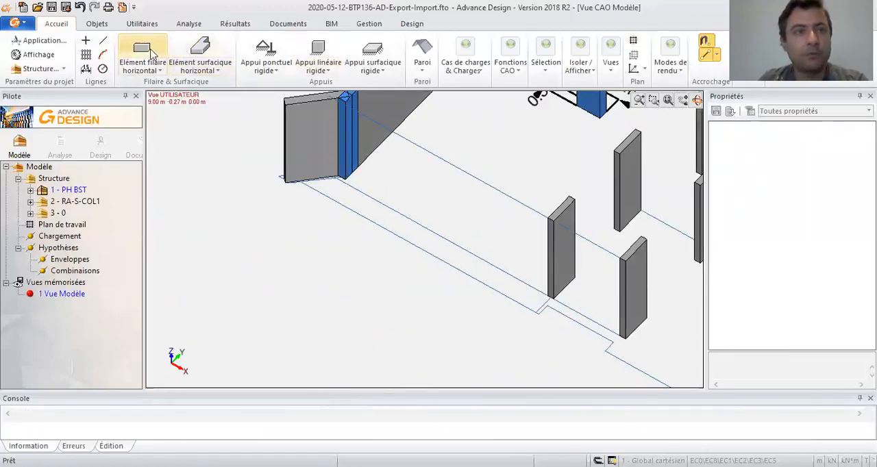
{"action": "left_click", "coordinate": [200, 54]}
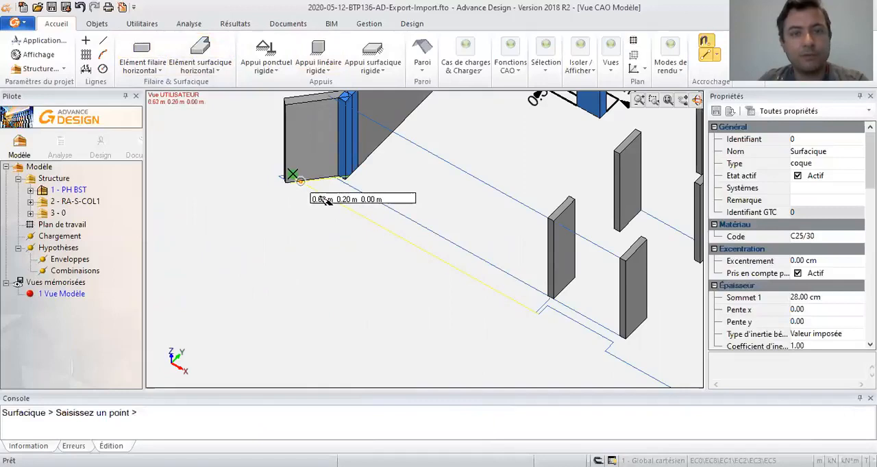
{"action": "left_click", "coordinate": [287, 103]}
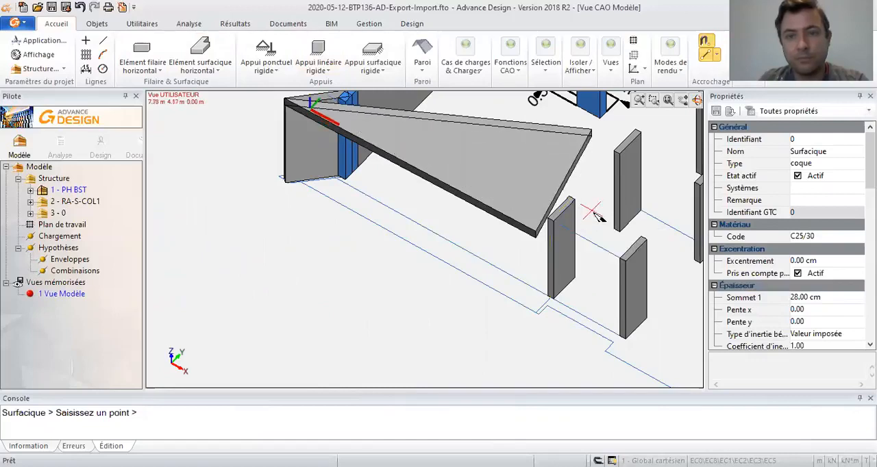
{"action": "middle_click_drag", "start_coordinate": [592, 208], "coordinate": [372, 245]}
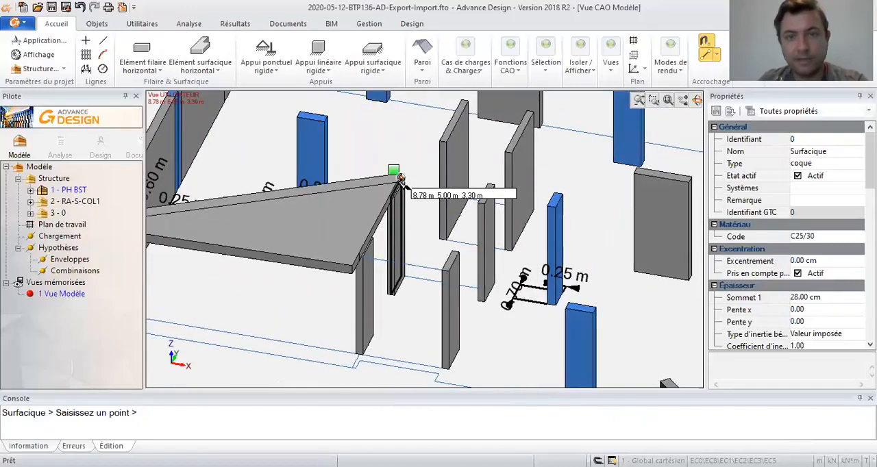
{"action": "left_click", "coordinate": [481, 203]}
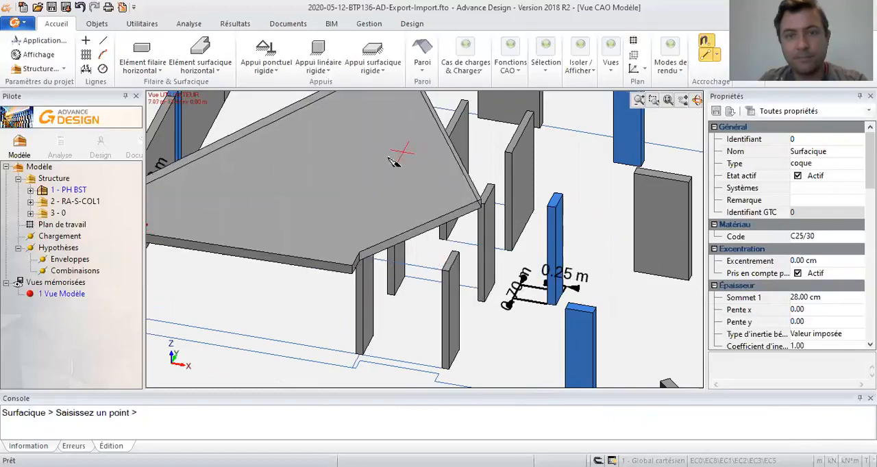
{"action": "key", "text": "Escape"}
- Start a new 28 cm slab at the short angled wall's outer top corner and trace its front edge around the notch at the two core walls
{"action": "middle_click_drag", "start_coordinate": [379, 246], "coordinate": [516, 269]}
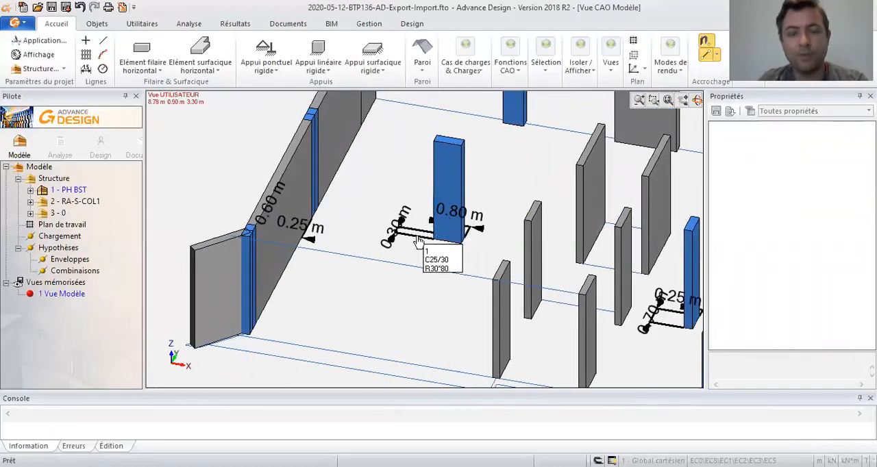
{"action": "middle_click_drag", "start_coordinate": [479, 262], "coordinate": [371, 201]}
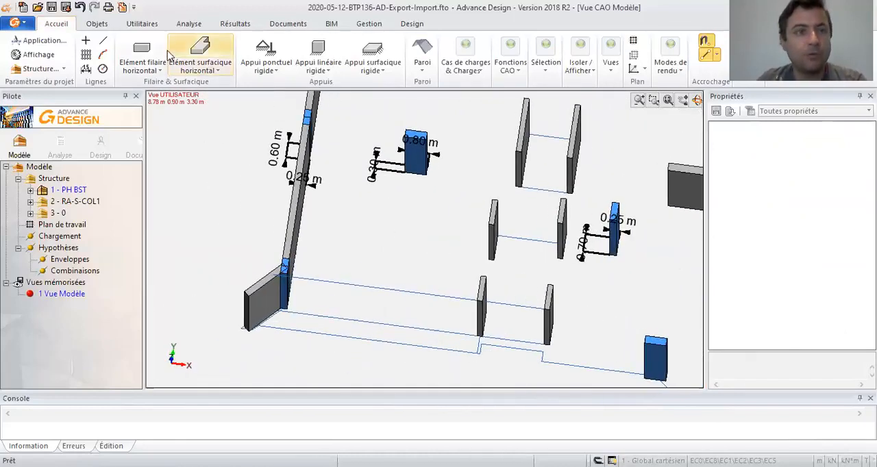
{"action": "left_click", "coordinate": [200, 49]}
{"action": "left_click", "coordinate": [249, 302]}
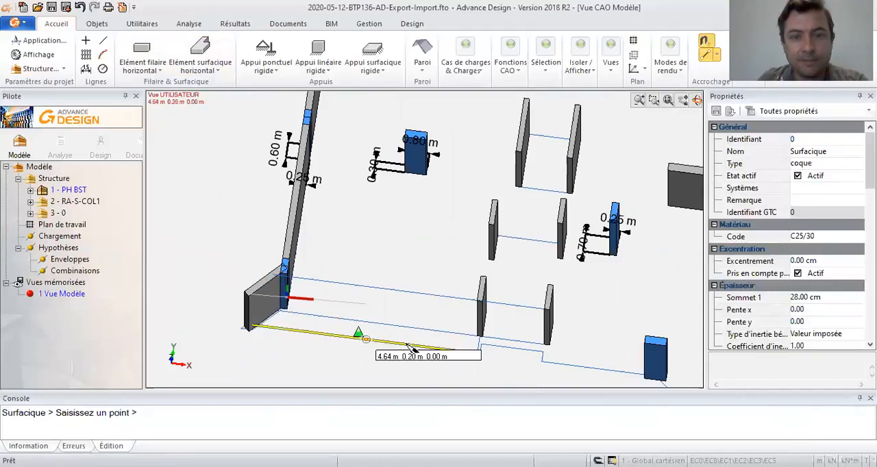
{"action": "left_click", "coordinate": [479, 345]}
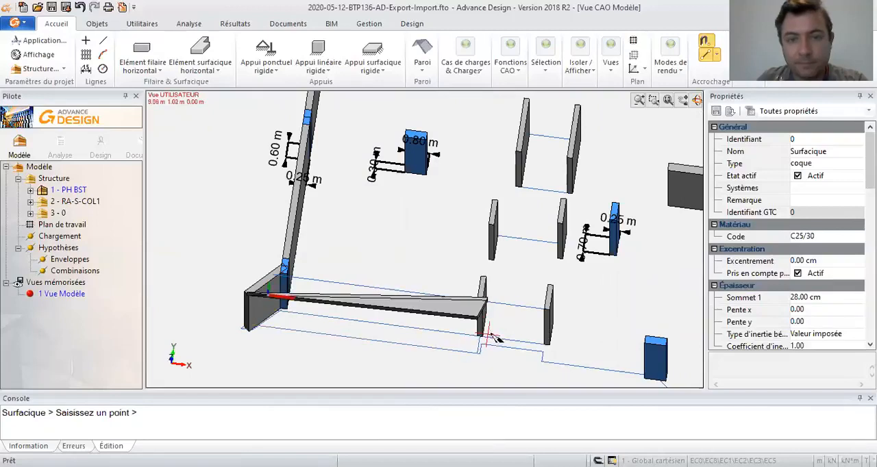
{"action": "scroll", "coordinate": [480, 300], "scroll_direction": "up", "scroll_amount": 3}
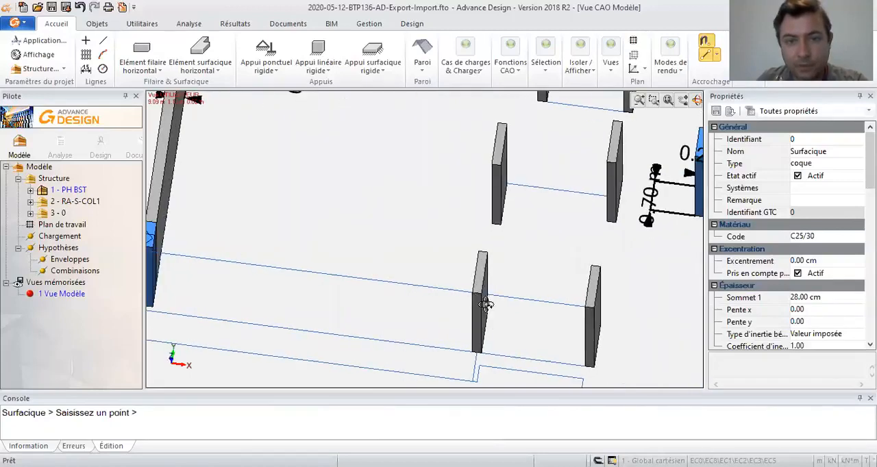
{"action": "middle_click_drag", "start_coordinate": [484, 305], "coordinate": [437, 283]}
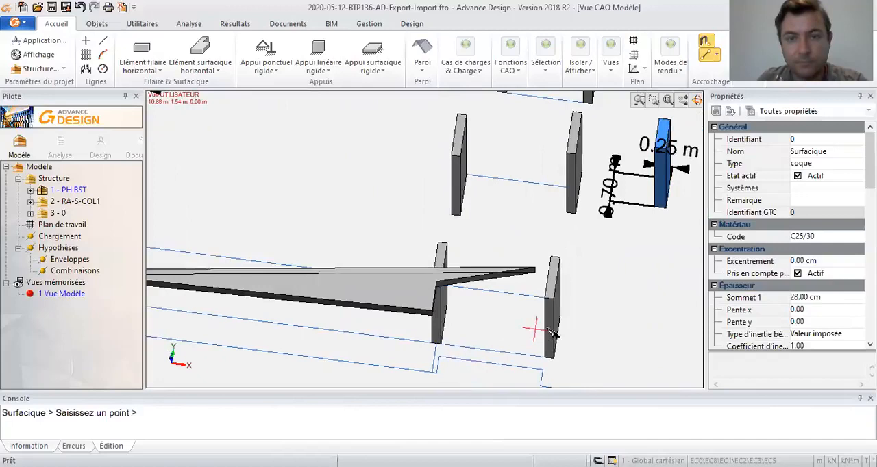
{"action": "left_click", "coordinate": [550, 300]}
{"action": "middle_click_drag", "start_coordinate": [546, 295], "coordinate": [542, 206]}
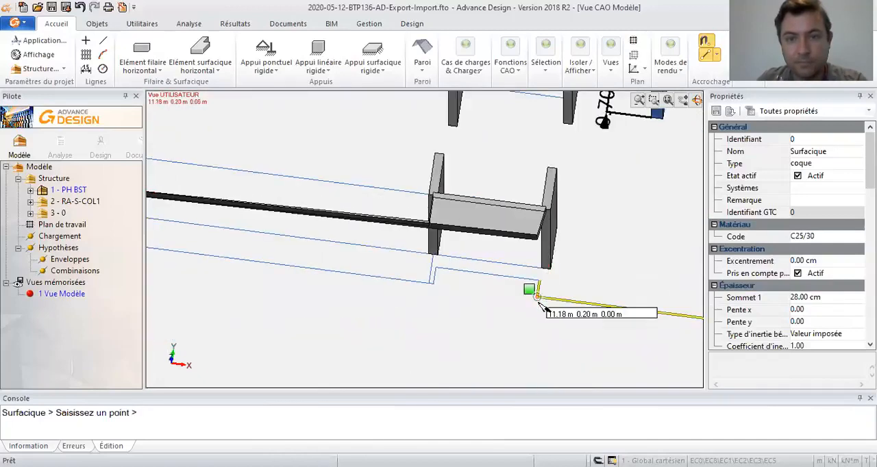
{"action": "left_click", "coordinate": [541, 297]}
- Continue the slab's edge past the front column, along the oblique side and its small step, to the outline corner beyond the end column
{"action": "middle_click_drag", "start_coordinate": [583, 325], "coordinate": [293, 253]}
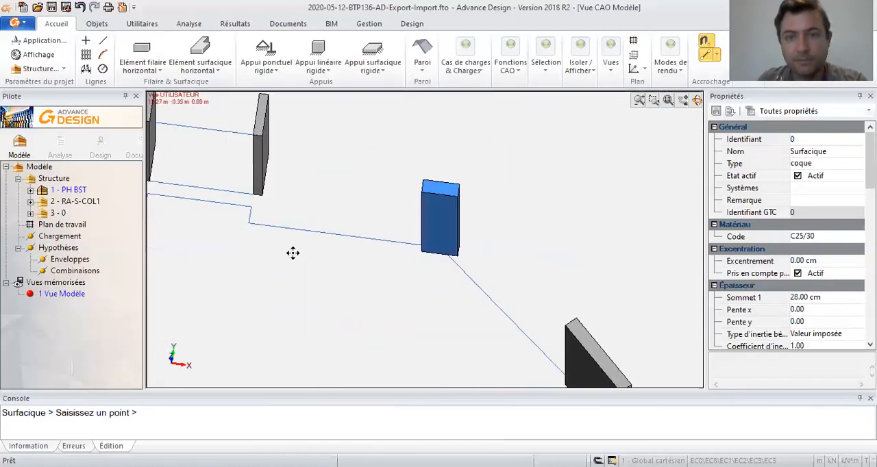
{"action": "left_click", "coordinate": [446, 238]}
{"action": "middle_click_drag", "start_coordinate": [605, 267], "coordinate": [408, 112]}
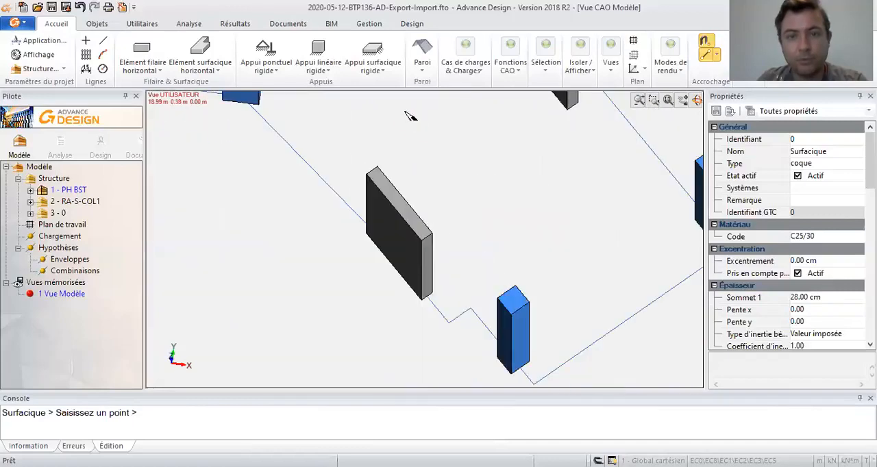
{"action": "left_click", "coordinate": [449, 323]}
{"action": "left_click", "coordinate": [472, 309]}
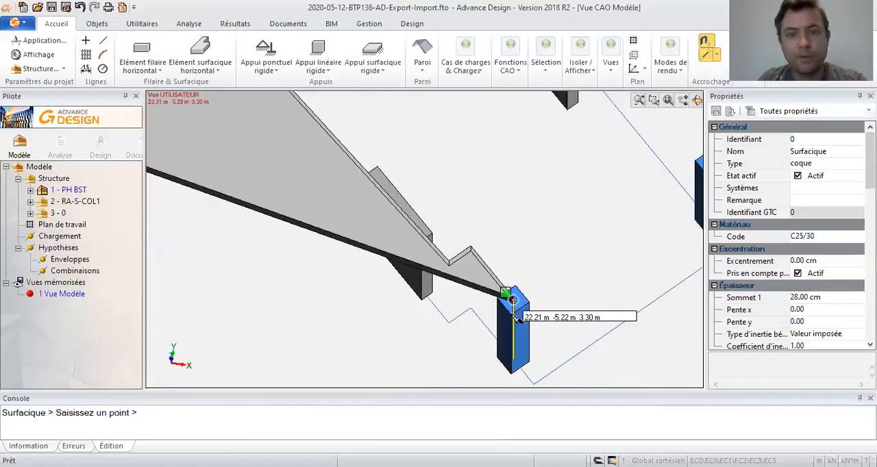
{"action": "middle_click_drag", "start_coordinate": [523, 333], "coordinate": [461, 274]}
{"action": "left_click", "coordinate": [483, 320]}
- Trace the slab's edge around the wing's end and up the far side through the outline corners to the stepped back corner
{"action": "middle_click_drag", "start_coordinate": [545, 248], "coordinate": [357, 319]}
{"action": "left_click", "coordinate": [482, 261]}
{"action": "middle_click_drag", "start_coordinate": [416, 154], "coordinate": [320, 345]}
{"action": "mouse_move", "coordinate": [303, 250]}
{"action": "middle_mouse_down", "text": "shift"}
{"action": "mouse_move", "coordinate": [207, 210]}
{"action": "mouse_move", "coordinate": [198, 214]}
{"action": "mouse_move", "coordinate": [386, 227]}
{"action": "mouse_move", "coordinate": [237, 275]}
{"action": "middle_mouse_up", "text": "shift"}
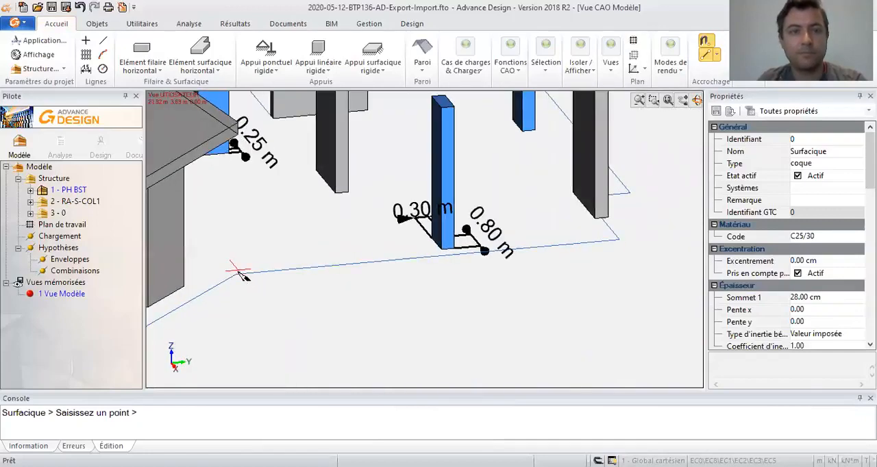
{"action": "left_click", "coordinate": [236, 275]}
{"action": "middle_click_drag", "start_coordinate": [478, 287], "coordinate": [301, 344]}
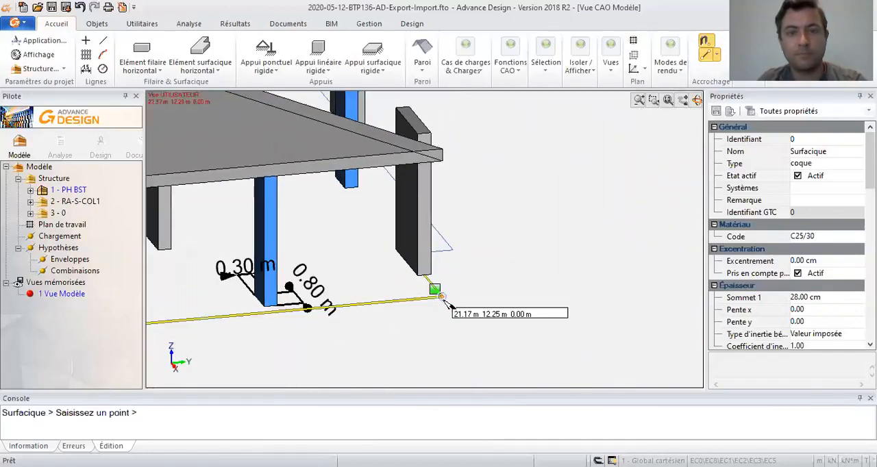
{"action": "left_click", "coordinate": [441, 287]}
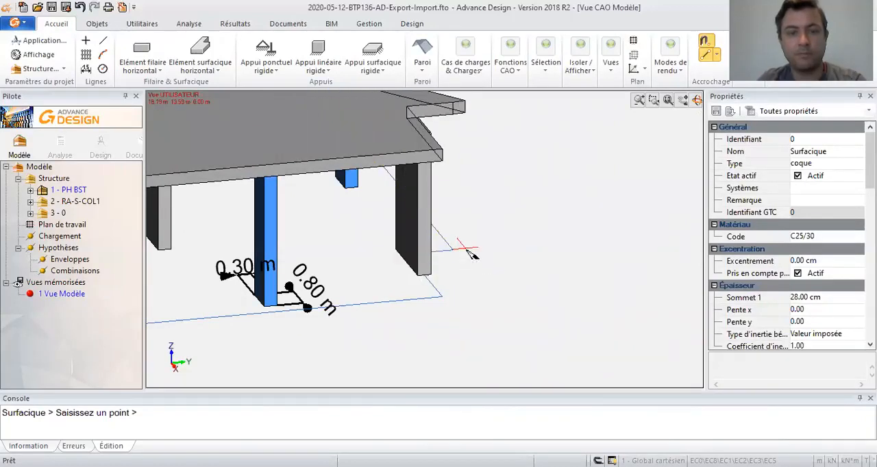
- Trace the slab's back edge past the back walls and columns to the long side wall, then close the slab at the short wall
{"action": "middle_click_drag", "start_coordinate": [496, 254], "coordinate": [332, 273], "text": "shift"}
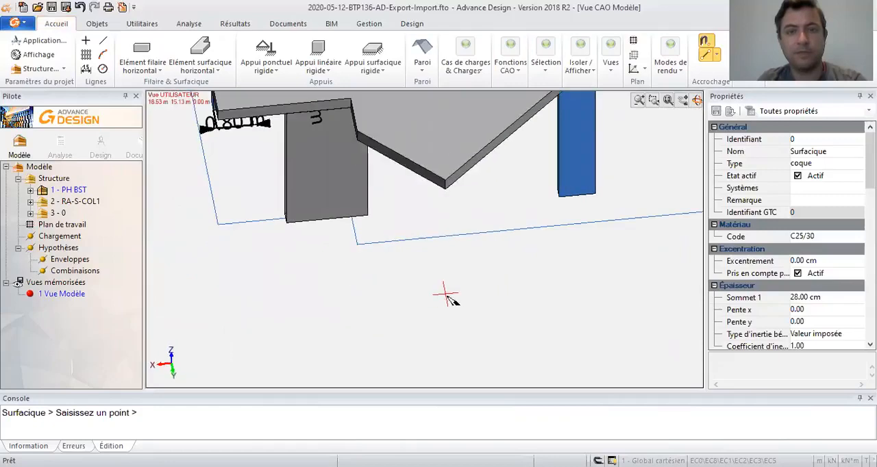
{"action": "scroll", "coordinate": [449, 296], "scroll_direction": "down", "scroll_amount": 1}
{"action": "middle_click_drag", "start_coordinate": [475, 291], "coordinate": [254, 313], "text": "shift"}
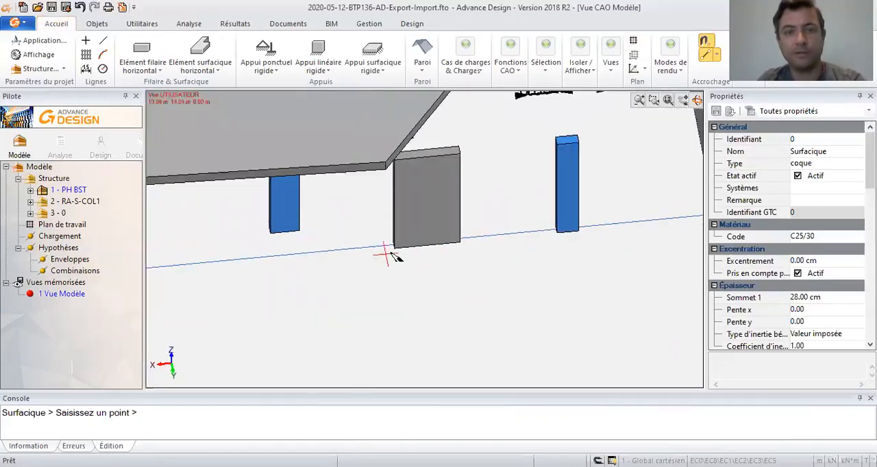
{"action": "middle_click_drag", "start_coordinate": [540, 273], "coordinate": [499, 224], "text": "shift"}
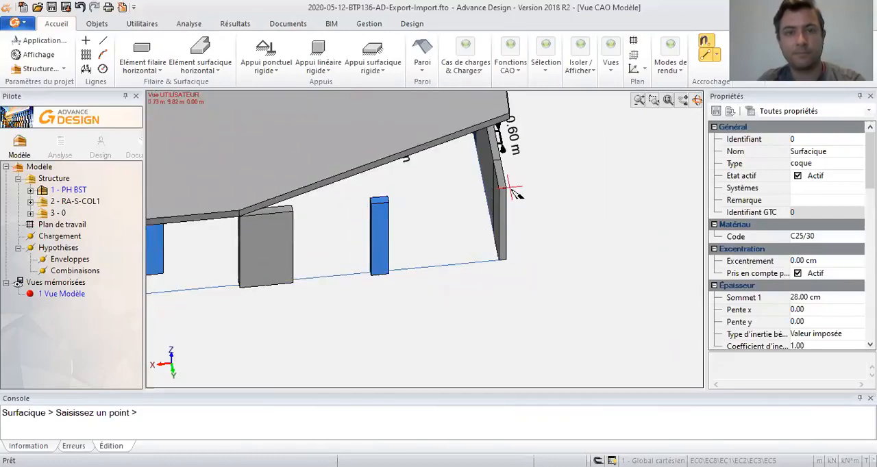
{"action": "middle_click_drag", "start_coordinate": [491, 228], "coordinate": [493, 251]}
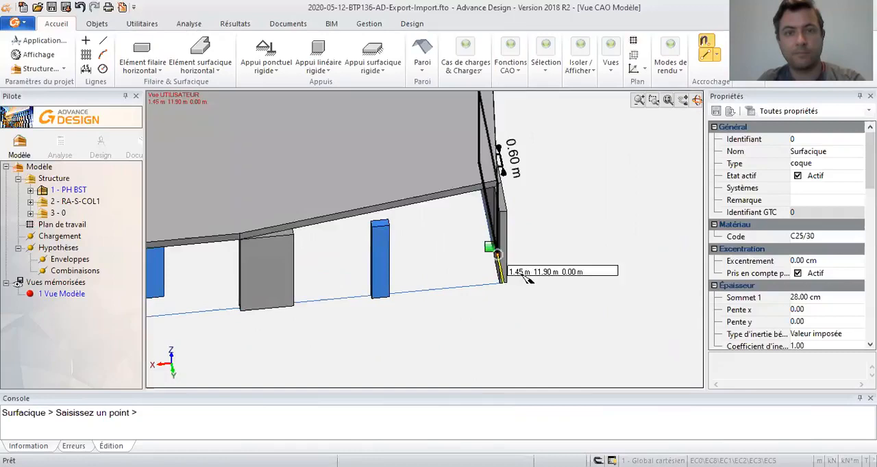
{"action": "middle_click_drag", "start_coordinate": [494, 293], "coordinate": [421, 216], "text": "shift"}
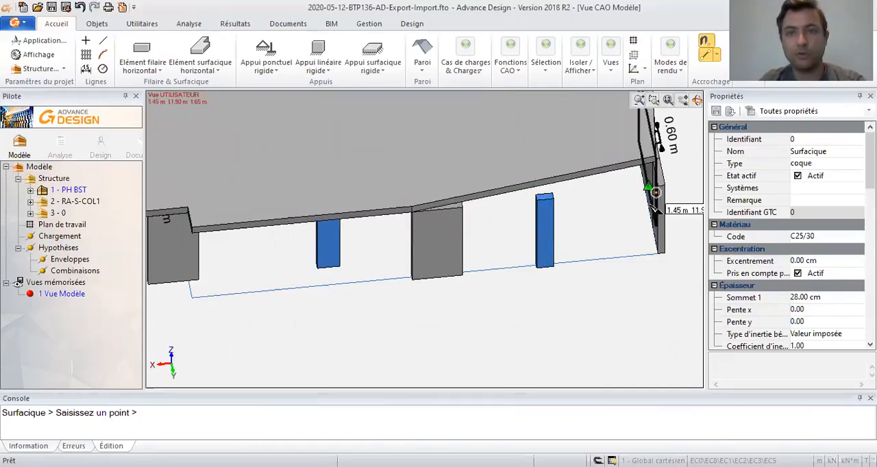
{"action": "middle_click_drag", "start_coordinate": [651, 205], "coordinate": [391, 379]}
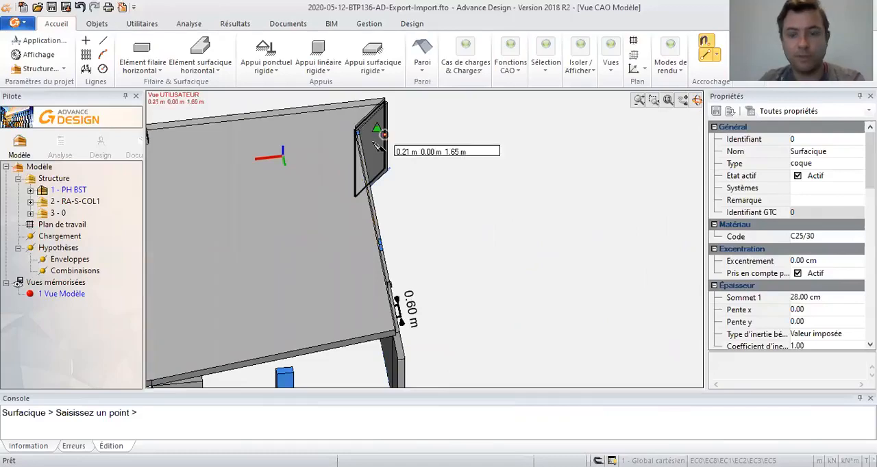
{"action": "scroll", "coordinate": [398, 182], "scroll_direction": "down", "scroll_amount": 3}
{"action": "key", "text": "Escape"}
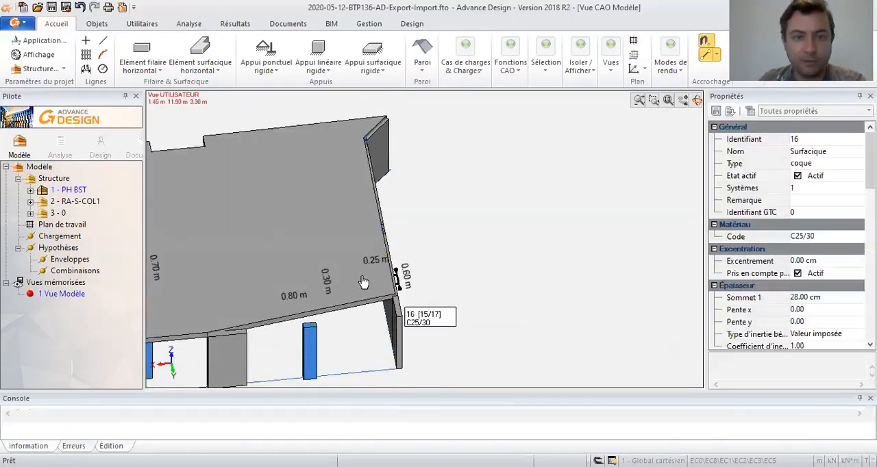
- Try to move the slab's back corner point onto the end of the long side wall
{"action": "left_click", "coordinate": [363, 280]}
{"action": "left_click", "coordinate": [396, 298]}
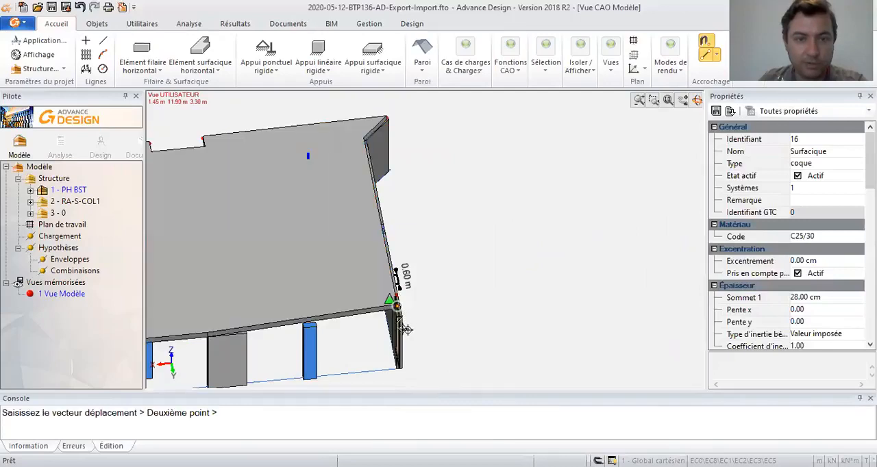
{"action": "scroll", "coordinate": [411, 335], "scroll_direction": "up", "scroll_amount": 3}
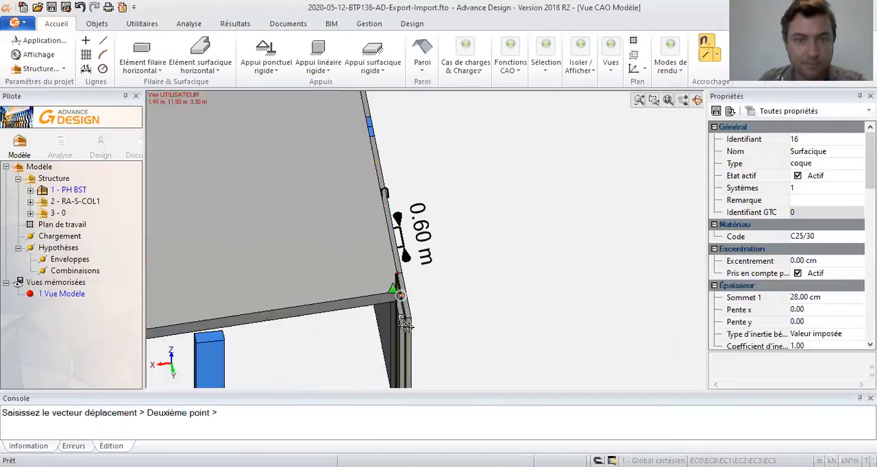
{"action": "left_click", "coordinate": [403, 301]}
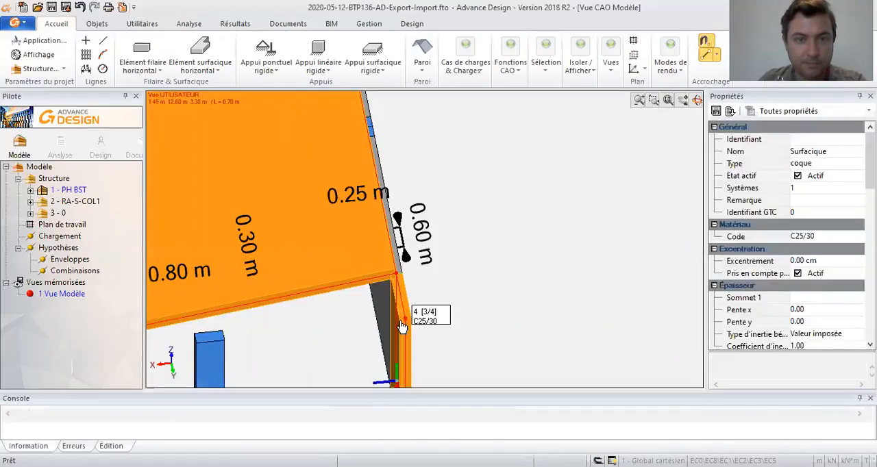
{"action": "left_click", "coordinate": [395, 285]}
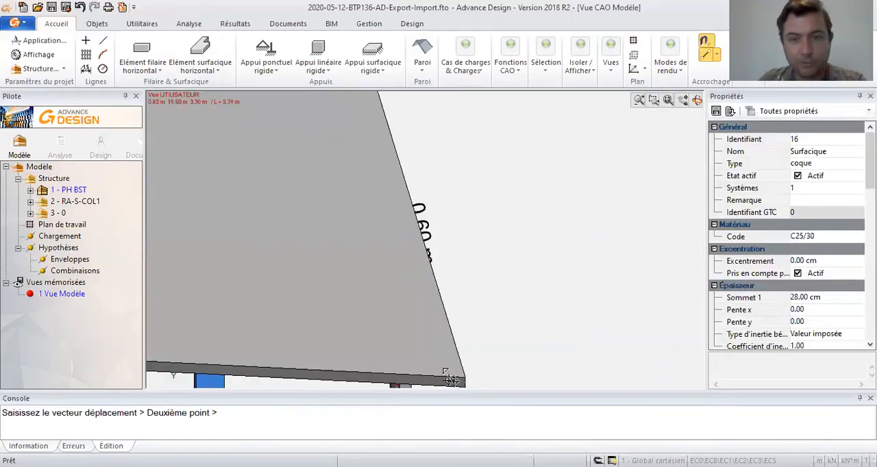
{"action": "left_click", "coordinate": [413, 329]}
{"action": "scroll", "coordinate": [430, 319], "scroll_direction": "down", "scroll_amount": 5}
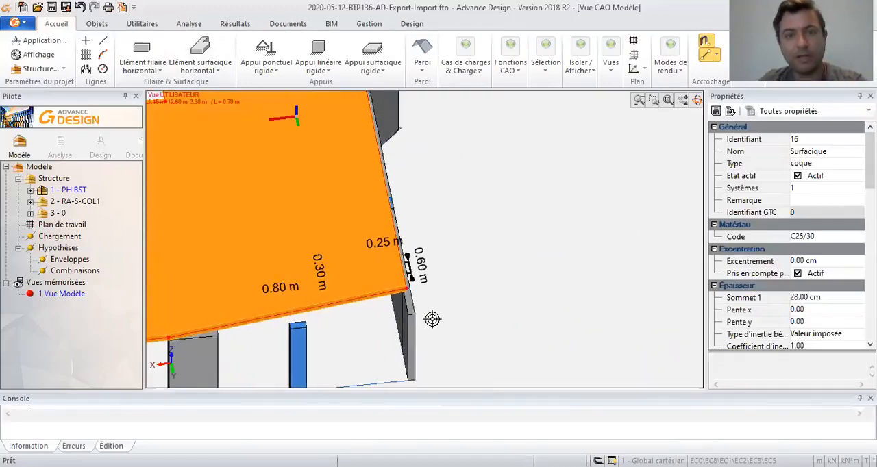
- Delete the whole slab from the model, keeping the walls and columns
{"action": "key", "text": "Escape"}
{"action": "middle_click_drag", "start_coordinate": [408, 325], "coordinate": [417, 241]}
{"action": "left_click", "coordinate": [417, 241]}
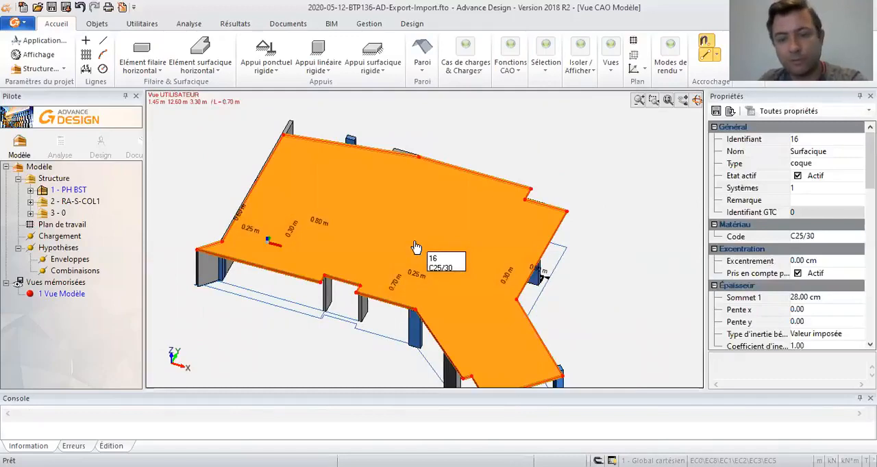
{"action": "key", "text": "Delete"}
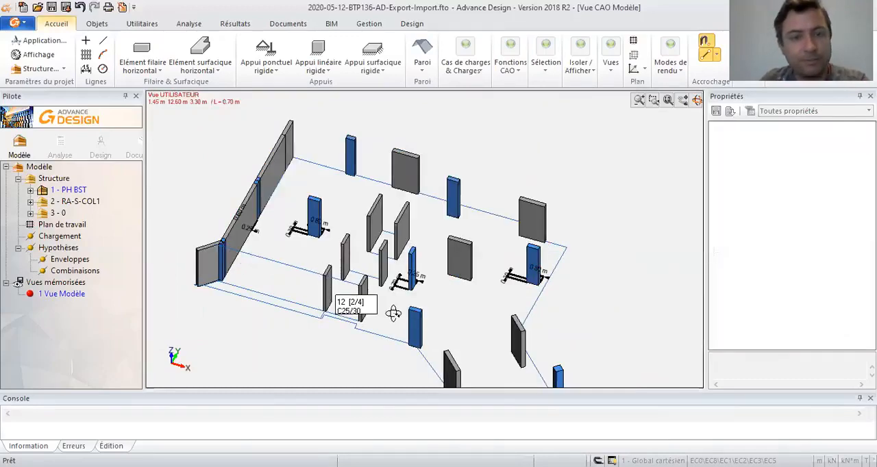
- Restart the 28 cm horizontal slab at the short angled wall's outer top corner and trace the front notch at the core walls
{"action": "middle_click_drag", "start_coordinate": [392, 314], "coordinate": [411, 308]}
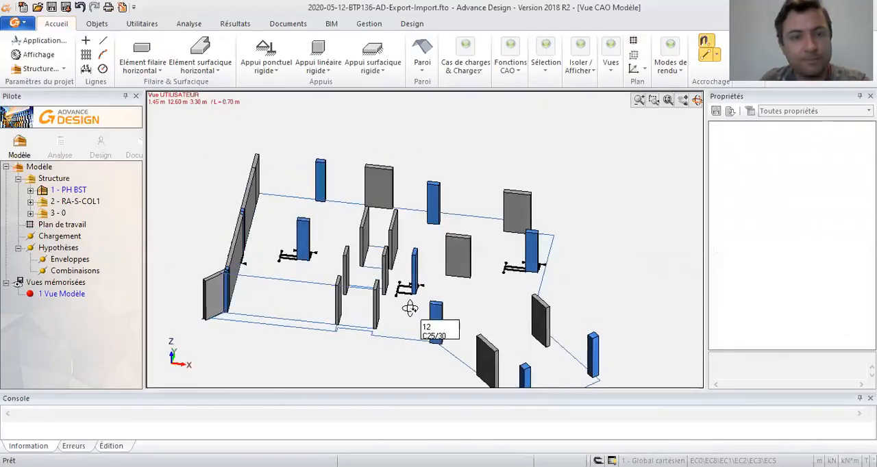
{"action": "left_click", "coordinate": [195, 49]}
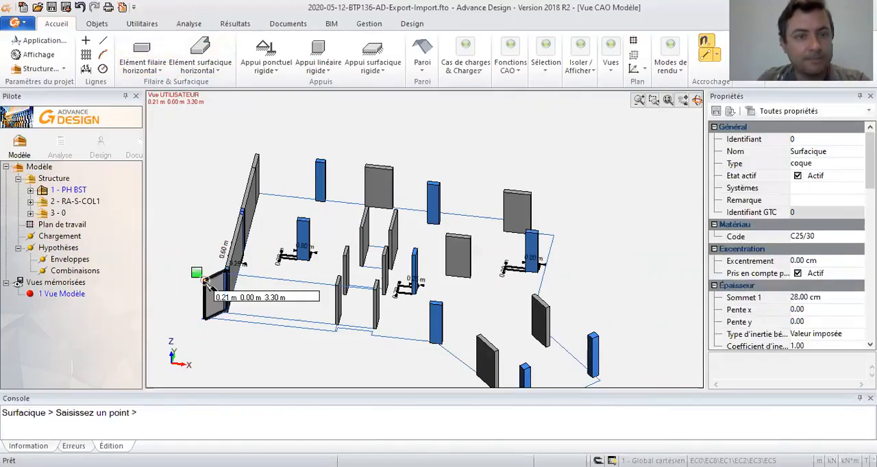
{"action": "scroll", "coordinate": [354, 334], "scroll_direction": "up", "scroll_amount": 5}
{"action": "left_click", "coordinate": [347, 353]}
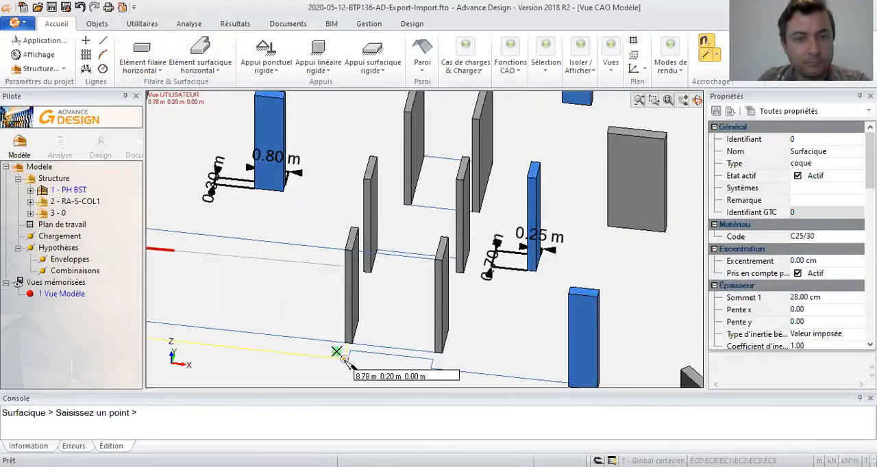
{"action": "left_click", "coordinate": [348, 251]}
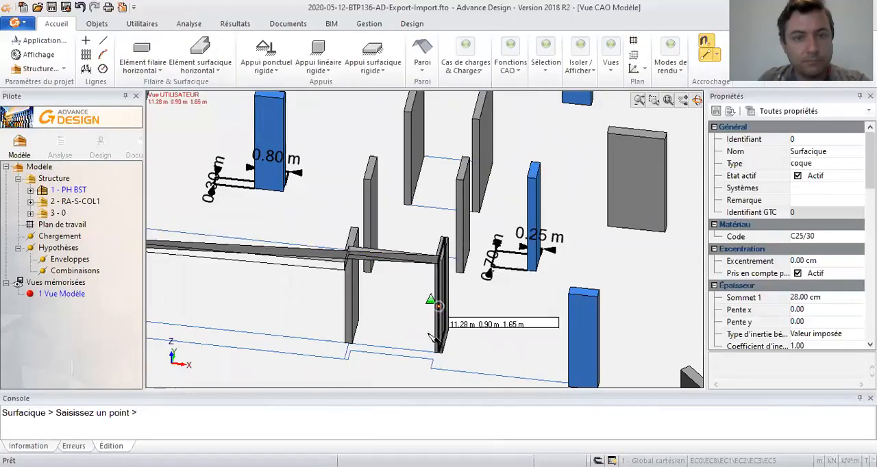
{"action": "left_click", "coordinate": [437, 372]}
- Continue the slab outline from the front column past the angled wall's small notch to the outer corners at the far end columns
{"action": "middle_click_drag", "start_coordinate": [548, 372], "coordinate": [327, 274]}
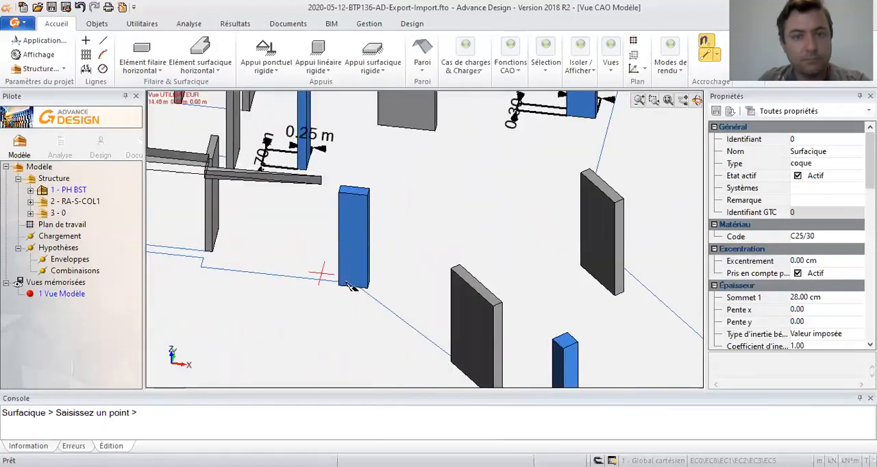
{"action": "left_click", "coordinate": [366, 288]}
{"action": "middle_click_drag", "start_coordinate": [381, 290], "coordinate": [230, 189]}
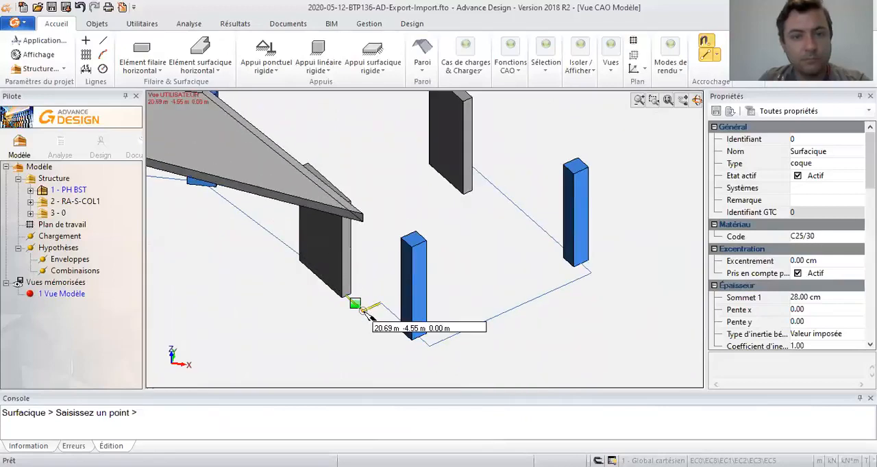
{"action": "left_click", "coordinate": [363, 312]}
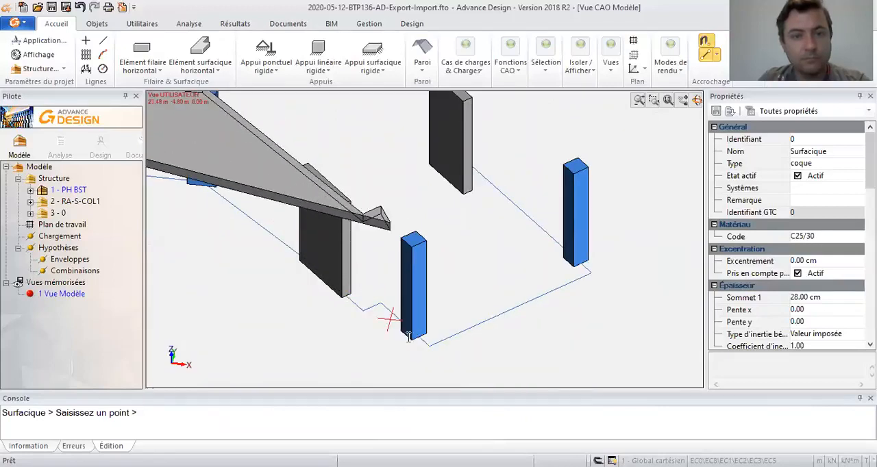
{"action": "left_click", "coordinate": [430, 348]}
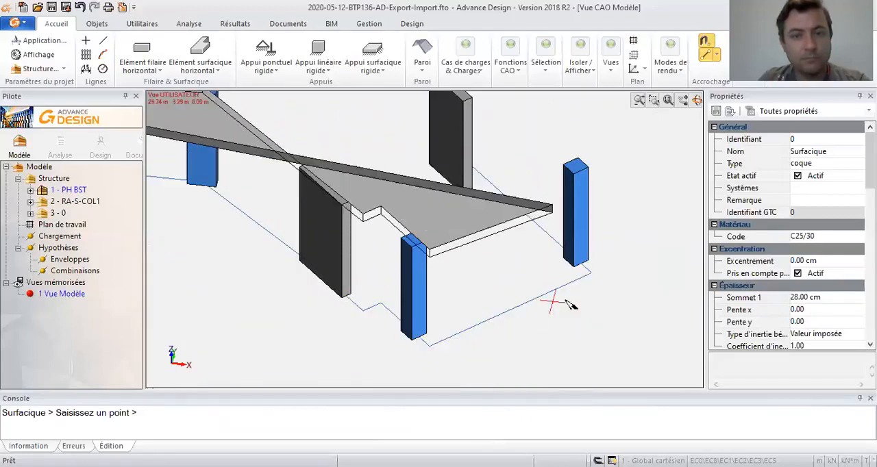
{"action": "left_click", "coordinate": [595, 273]}
- Trace the slab's back edge around the far corner and the notch at the back wall to the outer end of the long side wall
{"action": "middle_click_drag", "start_coordinate": [595, 275], "coordinate": [388, 288], "text": "shift"}
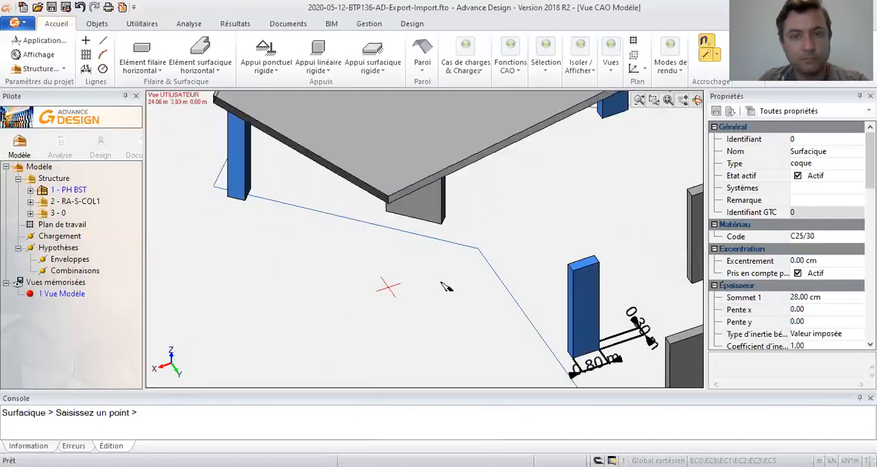
{"action": "mouse_move", "coordinate": [489, 257]}
{"action": "middle_mouse_down", "text": "shift"}
{"action": "mouse_move", "coordinate": [519, 298]}
{"action": "mouse_move", "coordinate": [393, 342]}
{"action": "middle_mouse_up", "text": "shift"}
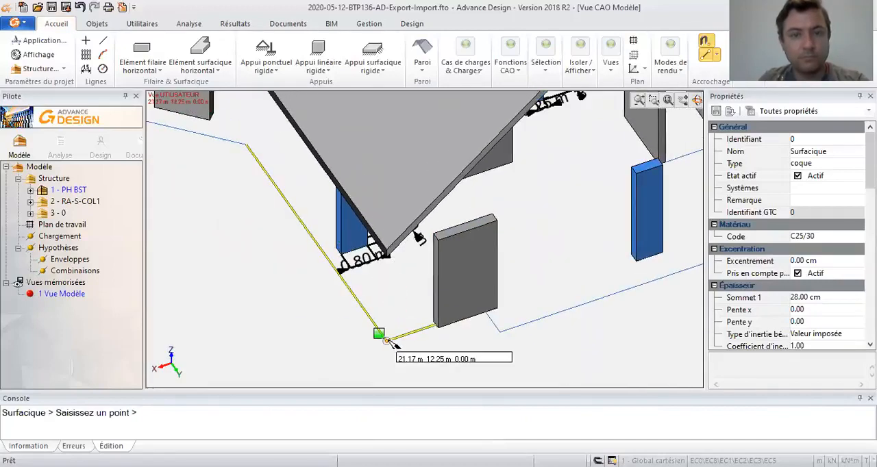
{"action": "left_click", "coordinate": [399, 344]}
{"action": "left_click", "coordinate": [491, 315]}
{"action": "left_click", "coordinate": [507, 335]}
{"action": "middle_click_drag", "start_coordinate": [507, 335], "coordinate": [201, 322]}
{"action": "middle_click_drag", "start_coordinate": [482, 274], "coordinate": [234, 351]}
{"action": "left_click", "coordinate": [493, 212]}
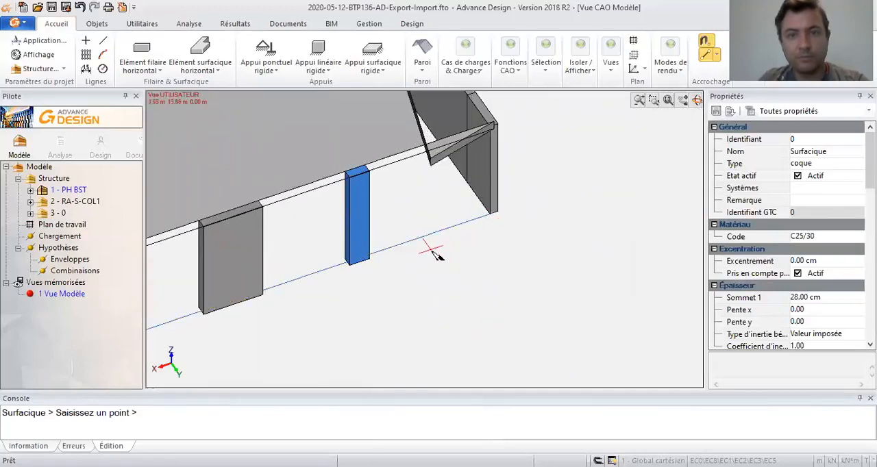
- Close the slab by following the long side wall to the top corner where it meets the short angled wall
{"action": "middle_click_drag", "start_coordinate": [510, 155], "coordinate": [450, 293]}
{"action": "scroll", "coordinate": [419, 178], "scroll_direction": "down", "scroll_amount": 1}
{"action": "scroll", "coordinate": [404, 154], "scroll_direction": "down", "scroll_amount": 2}
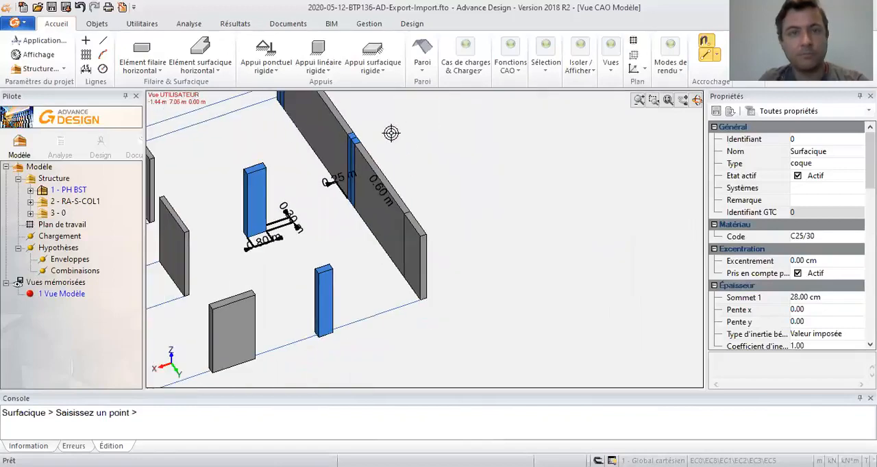
{"action": "middle_click_drag", "start_coordinate": [411, 177], "coordinate": [413, 277]}
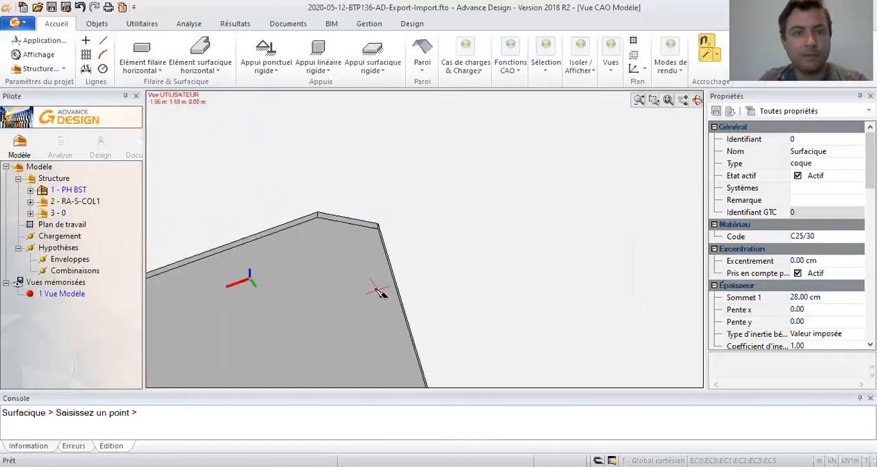
{"action": "left_click", "coordinate": [306, 247]}
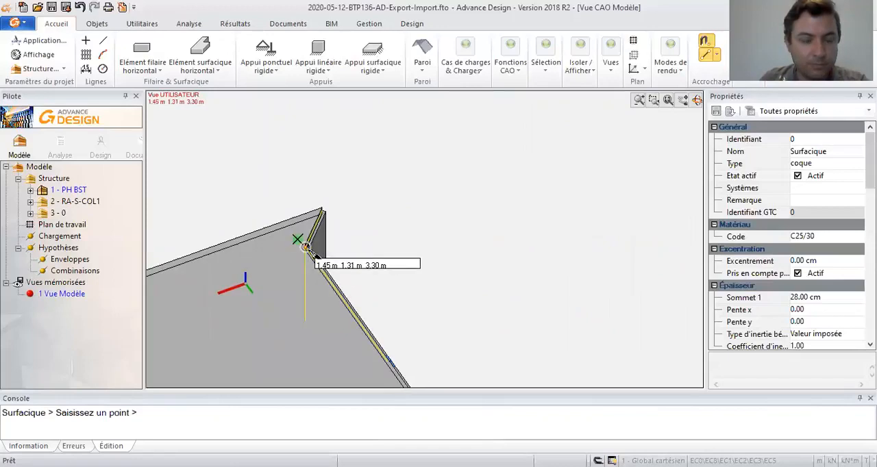
{"action": "scroll", "coordinate": [306, 247], "scroll_direction": "up", "scroll_amount": 5}
{"action": "middle_click_drag", "start_coordinate": [277, 293], "coordinate": [204, 274]}
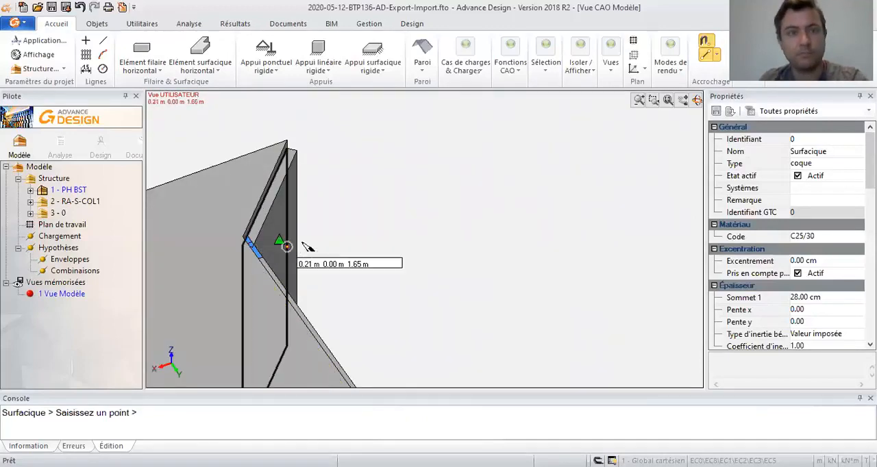
{"action": "key", "text": "Escape"}
- Switch the model to axis rendering and draw a closed rectangular line through the top corners of the two facing core walls
{"action": "middle_click_drag", "start_coordinate": [291, 286], "coordinate": [444, 302], "text": "shift"}
{"action": "middle_click", "coordinate": [465, 289]}
{"action": "middle_click", "coordinate": [464, 289]}
{"action": "scroll", "coordinate": [392, 194], "scroll_direction": "up", "scroll_amount": 4}
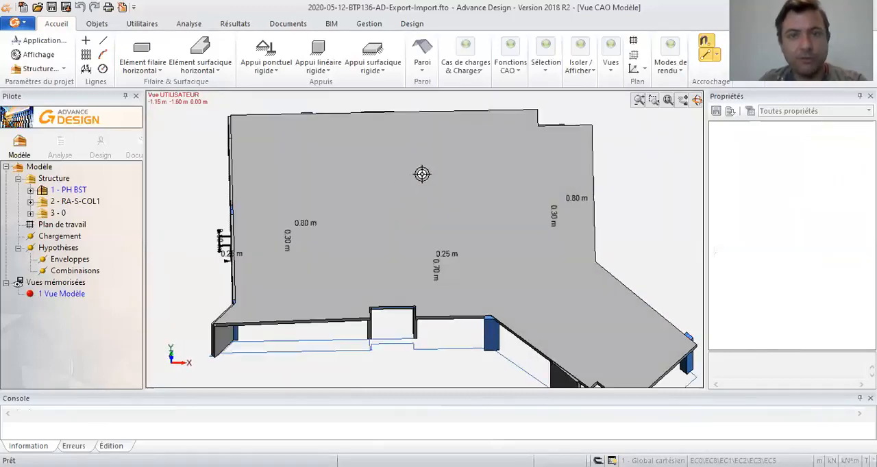
{"action": "left_click", "coordinate": [680, 78]}
{"action": "left_click", "coordinate": [664, 100]}
{"action": "scroll", "coordinate": [352, 196], "scroll_direction": "up", "scroll_amount": 2}
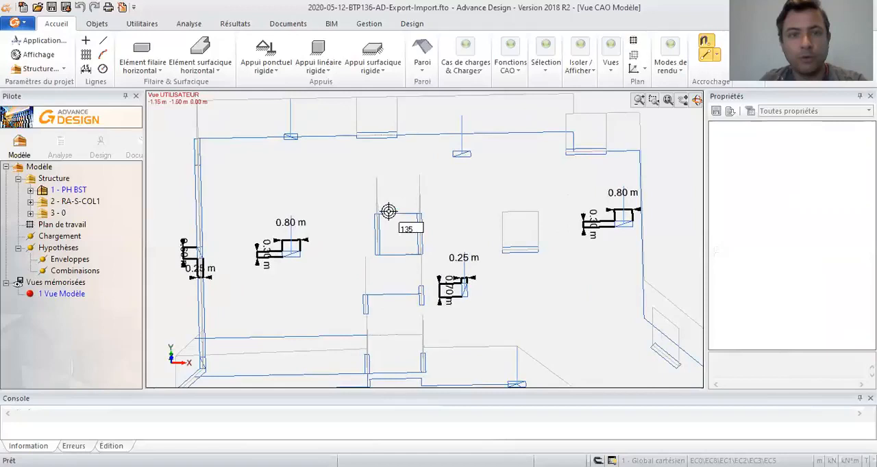
{"action": "middle_click_drag", "start_coordinate": [388, 228], "coordinate": [409, 236], "text": "shift"}
{"action": "scroll", "coordinate": [372, 274], "scroll_direction": "up", "scroll_amount": 3}
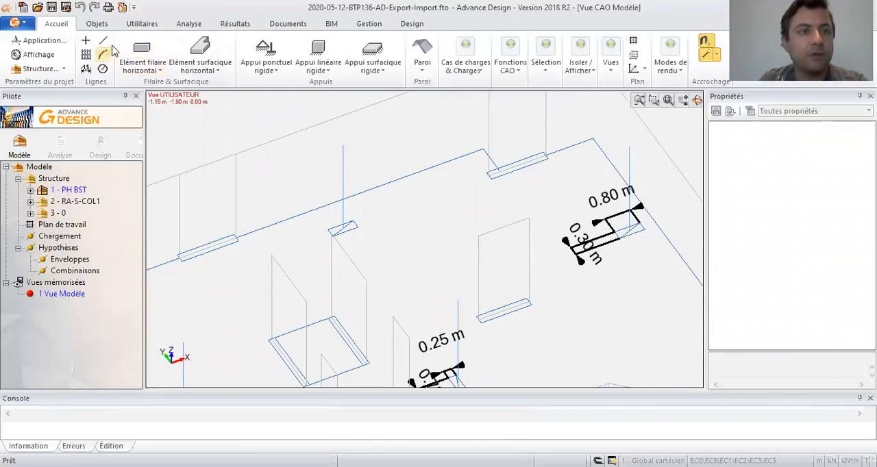
{"action": "left_click", "coordinate": [140, 51]}
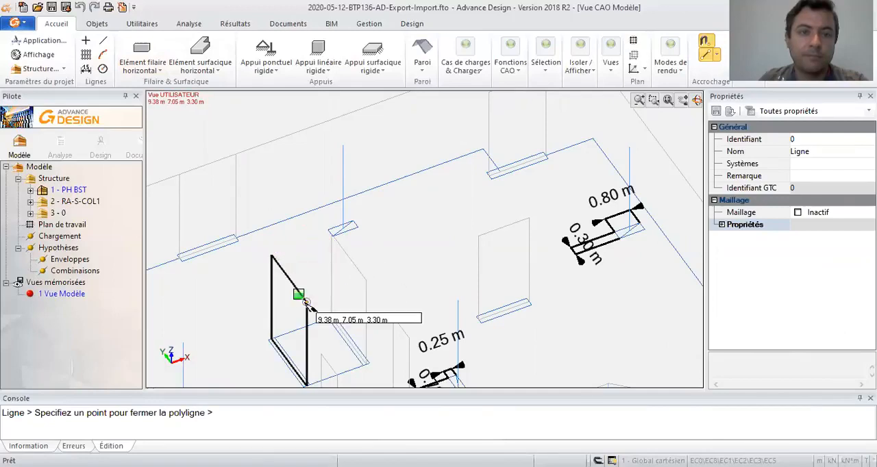
{"action": "key", "text": "Escape"}
- Cut an opening in the slab from the closed rectangle between the core walls
{"action": "left_click", "coordinate": [327, 299]}
{"action": "left_click", "coordinate": [97, 23]}
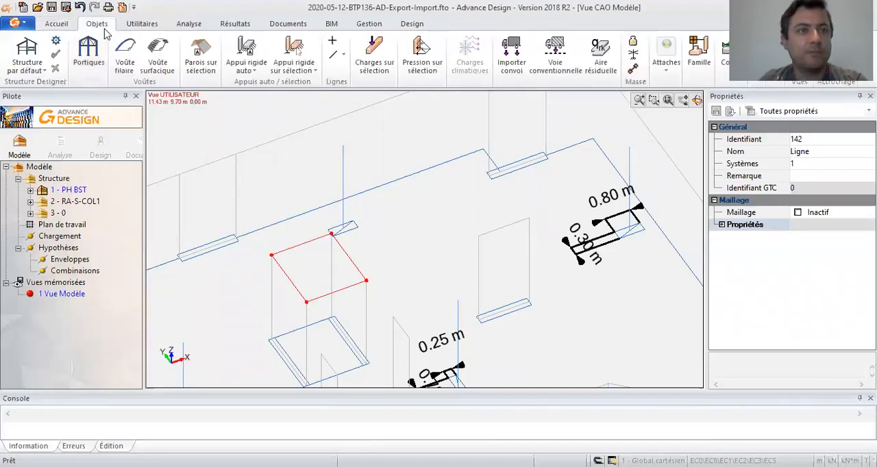
{"action": "left_click", "coordinate": [141, 23]}
{"action": "key", "text": "Escape"}
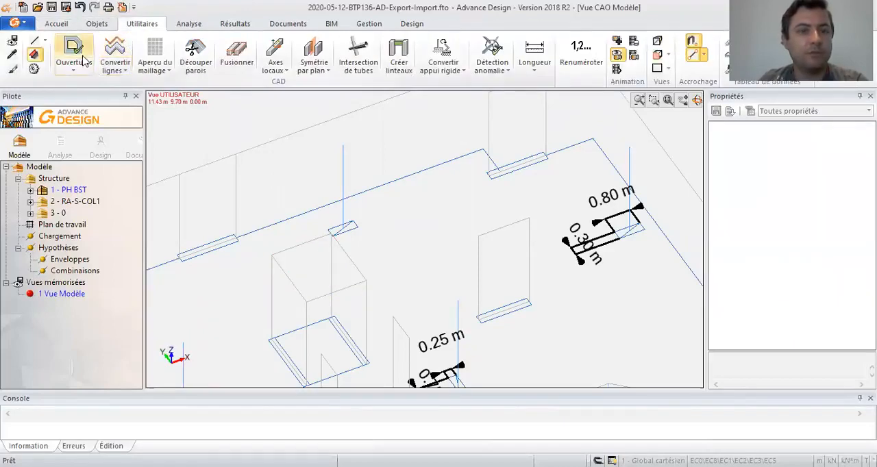
- Preview the structure as see-through profile outlines and restore the solid shaded rendering of the whole model
{"action": "left_click", "coordinate": [56, 24]}
{"action": "left_click", "coordinate": [672, 68]}
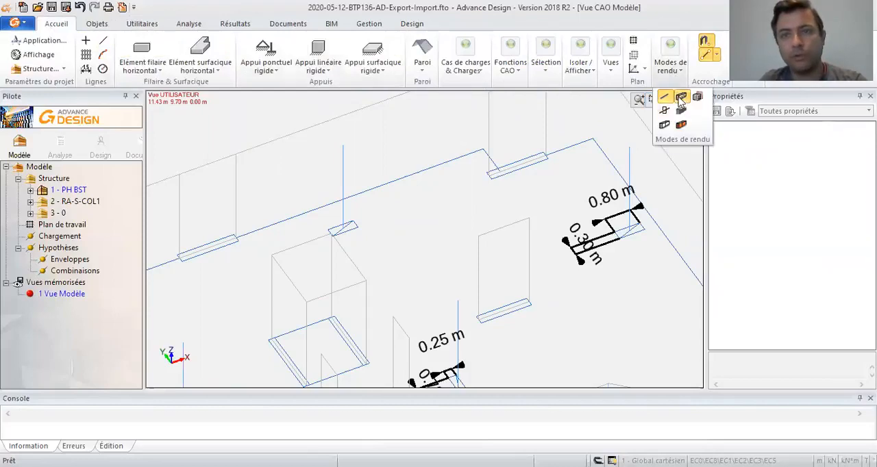
{"action": "left_click", "coordinate": [680, 98]}
{"action": "left_click", "coordinate": [680, 67]}
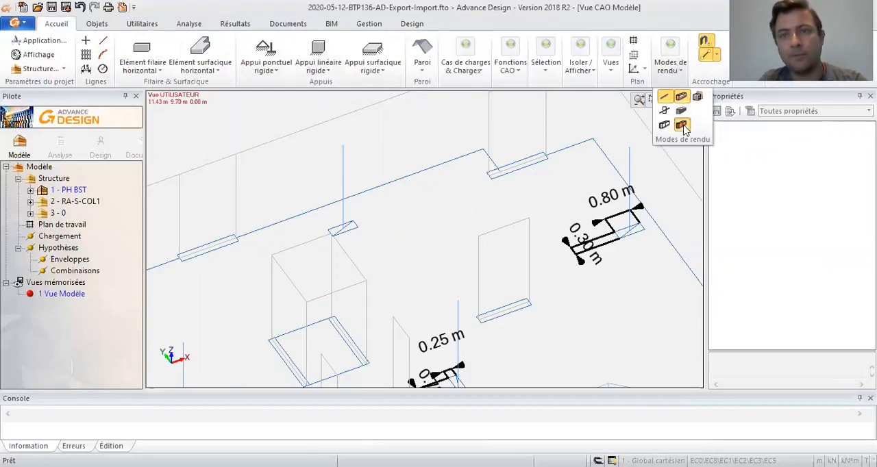
{"action": "left_click", "coordinate": [664, 125]}
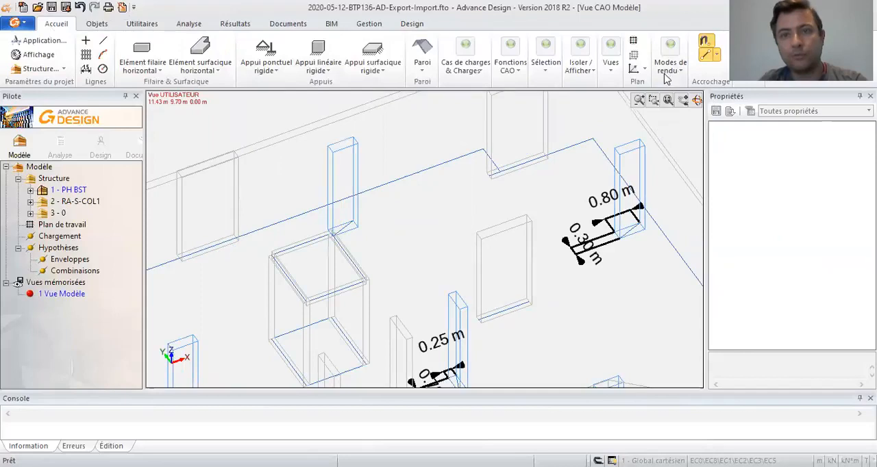
{"action": "left_click", "coordinate": [667, 71]}
{"action": "left_click", "coordinate": [685, 127]}
{"action": "mouse_move", "coordinate": [474, 239]}
{"action": "middle_mouse_down", "text": "shift"}
{"action": "mouse_move", "coordinate": [403, 233]}
{"action": "mouse_move", "coordinate": [441, 215]}
{"action": "mouse_move", "coordinate": [472, 178]}
{"action": "mouse_move", "coordinate": [477, 141]}
{"action": "mouse_move", "coordinate": [462, 212]}
{"action": "mouse_move", "coordinate": [474, 260]}
{"action": "middle_mouse_up", "text": "shift"}
{"action": "scroll", "coordinate": [409, 267], "scroll_direction": "down", "scroll_amount": 5}
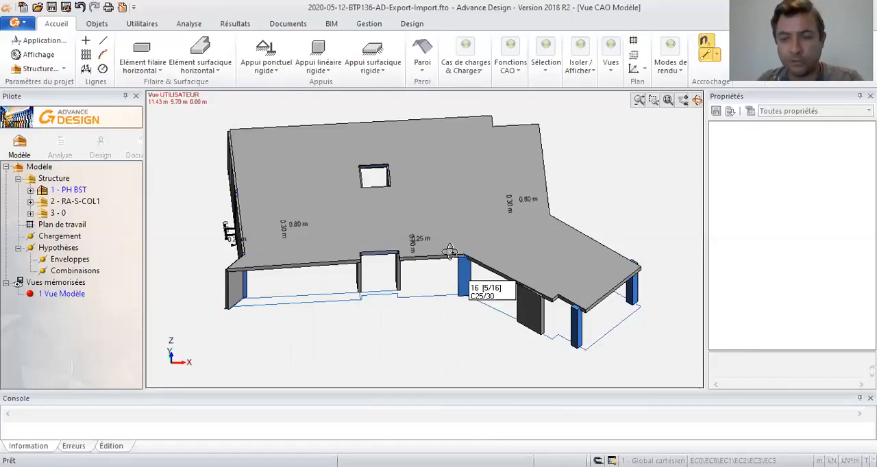
{"action": "left_click_drag", "start_coordinate": [507, 226], "coordinate": [439, 217]}
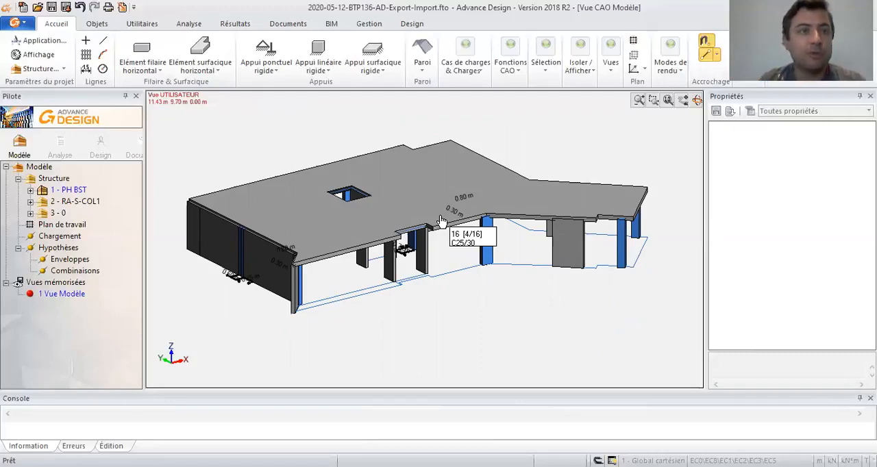
- Generate automatic rigid supports at the base of the walls and columns in the PH BST system
{"action": "left_click", "coordinate": [48, 192]}
{"action": "left_click", "coordinate": [181, 25]}
{"action": "left_click", "coordinate": [142, 23]}
{"action": "left_click", "coordinate": [97, 23]}
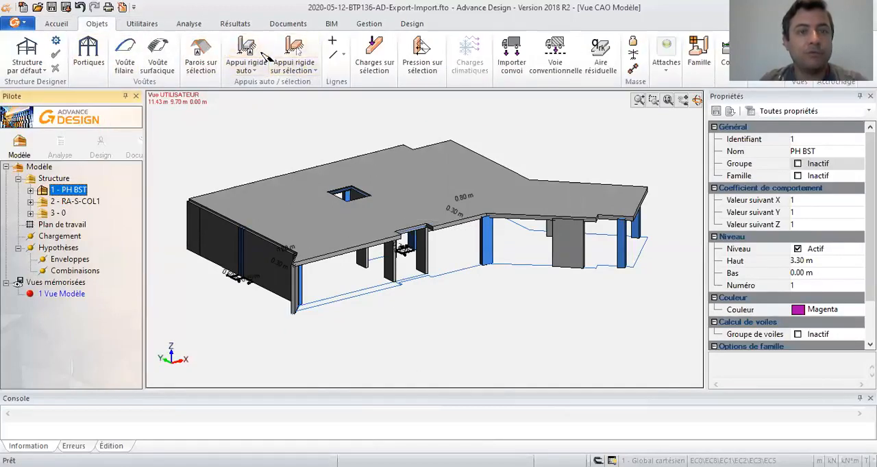
{"action": "scroll", "coordinate": [507, 259], "scroll_direction": "up", "scroll_amount": 3}
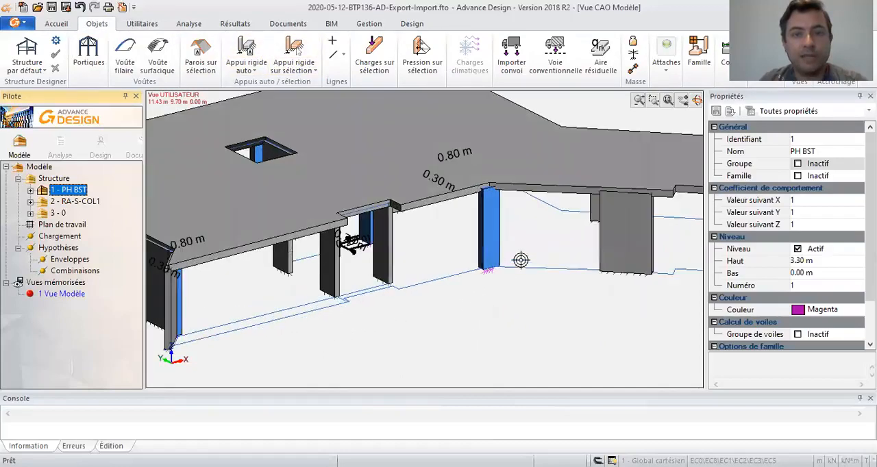
{"action": "scroll", "coordinate": [511, 274], "scroll_direction": "up", "scroll_amount": 2}
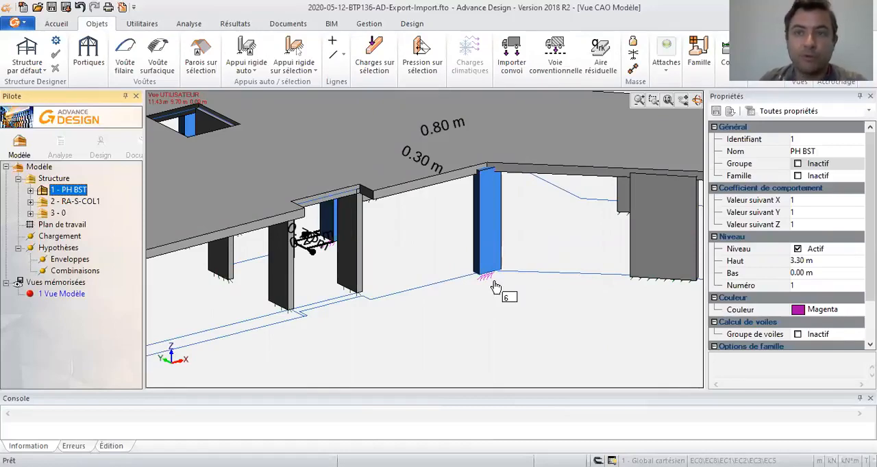
{"action": "middle_click", "coordinate": [331, 143]}
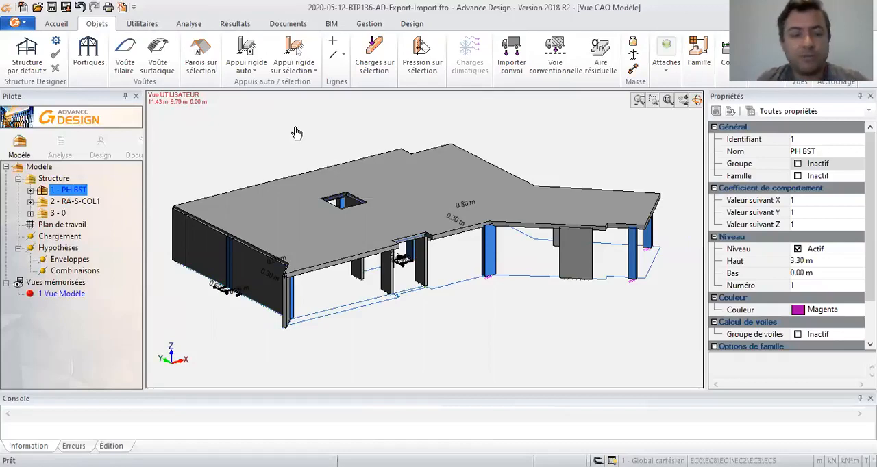
{"action": "left_click_drag", "start_coordinate": [429, 248], "coordinate": [368, 251]}
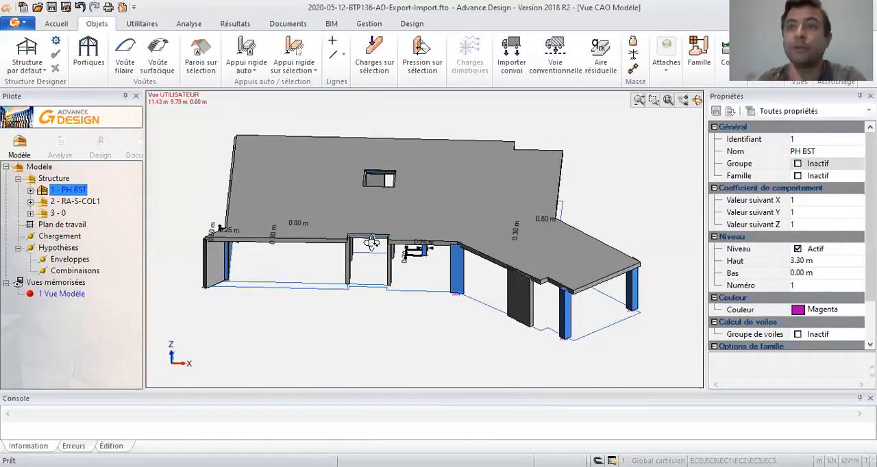
{"action": "left_click_drag", "start_coordinate": [371, 243], "coordinate": [184, 244]}
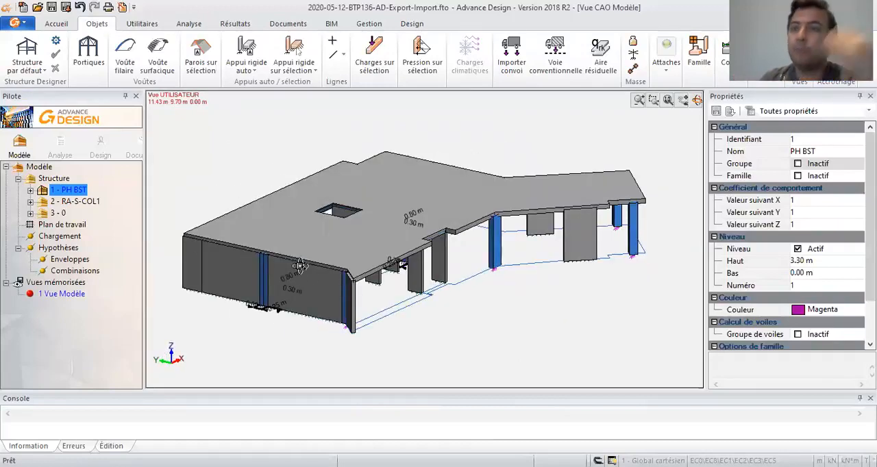
{"action": "left_click_drag", "start_coordinate": [344, 259], "coordinate": [220, 269]}
{"action": "left_click_drag", "start_coordinate": [384, 255], "coordinate": [231, 221]}
{"action": "left_click_drag", "start_coordinate": [451, 254], "coordinate": [708, 276]}
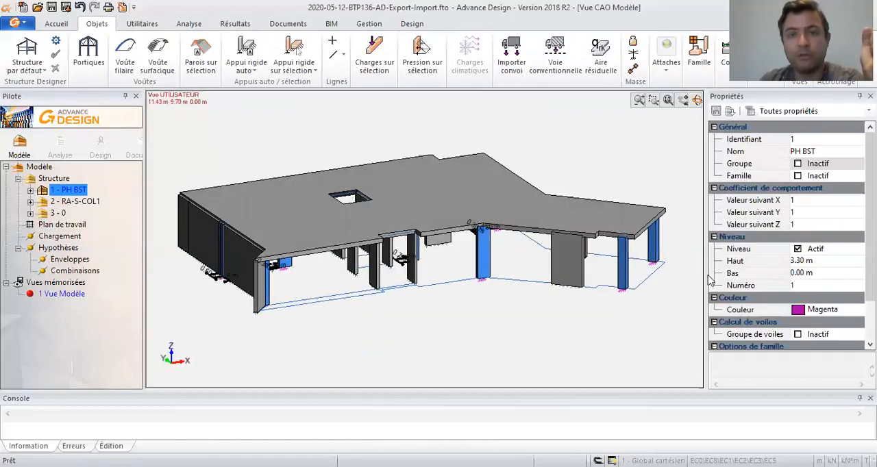